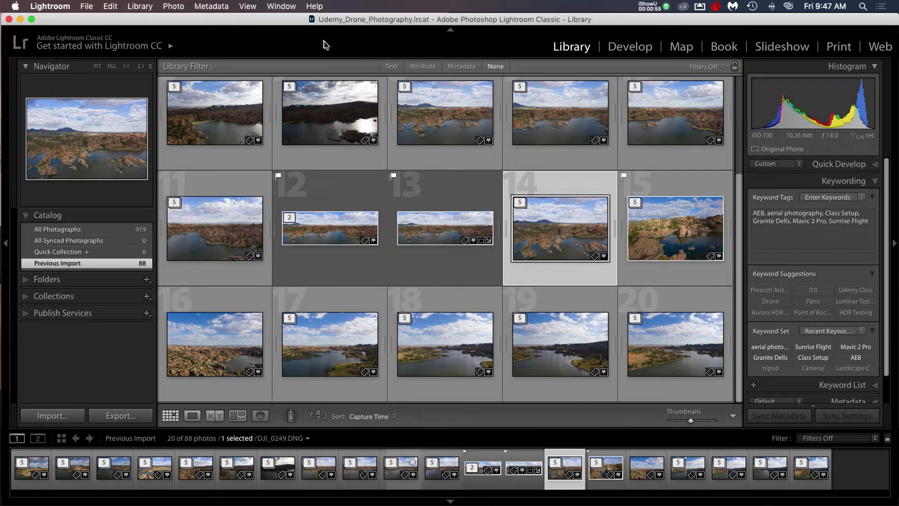
# - Open the photo import and add panoramic, HDR Testing and AEB as keywords to apply during import
pyautogui.click(59, 417)
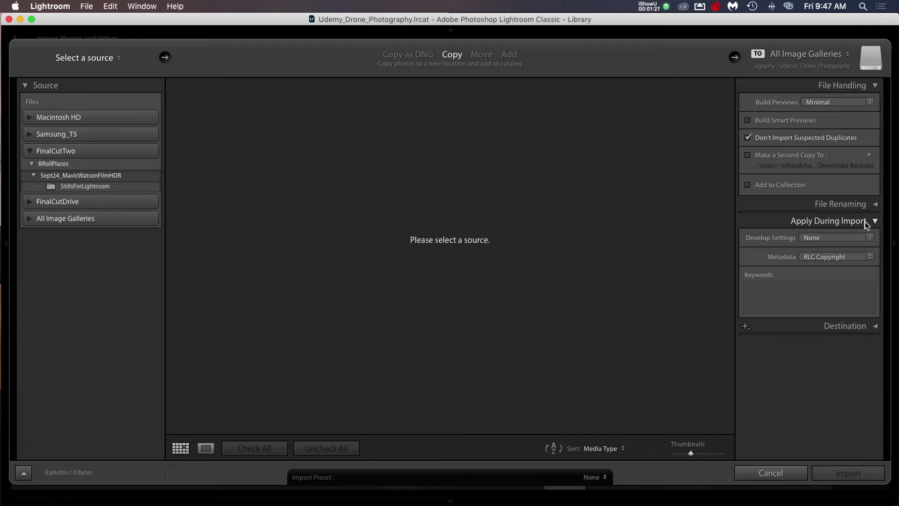
pyautogui.click(764, 297)
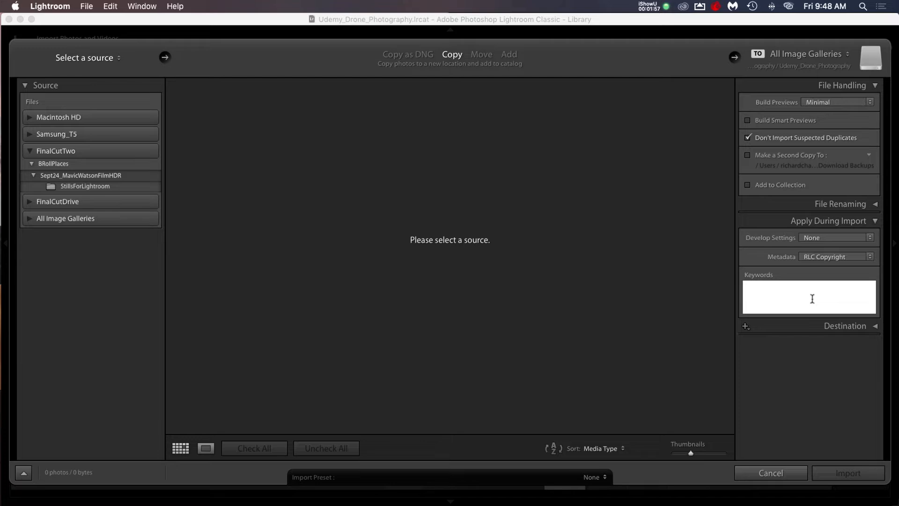
pyautogui.click(813, 299)
pyautogui.write('panoramic,')
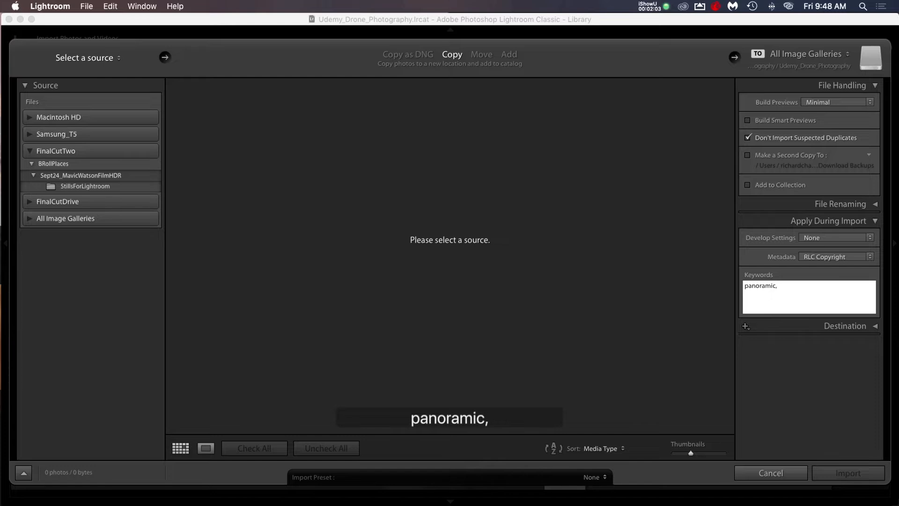
pyautogui.write(' HDR Testing,')
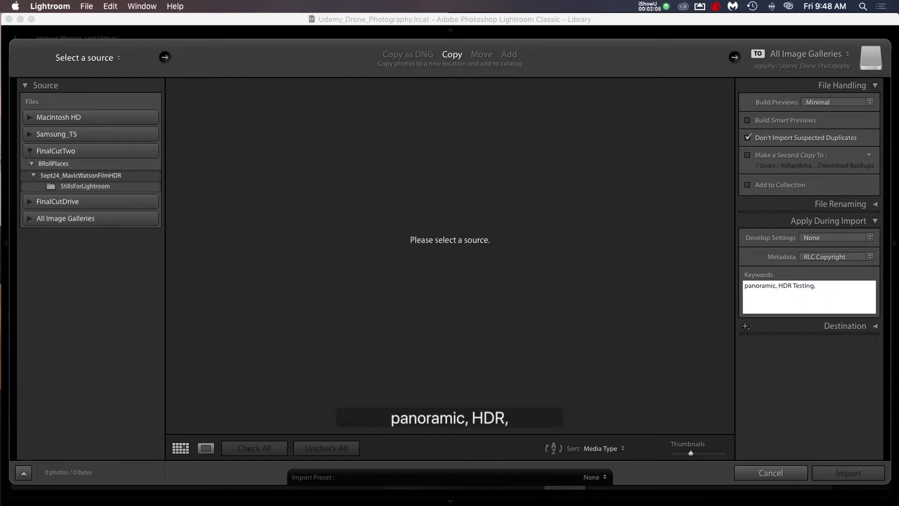
pyautogui.write(' AE')
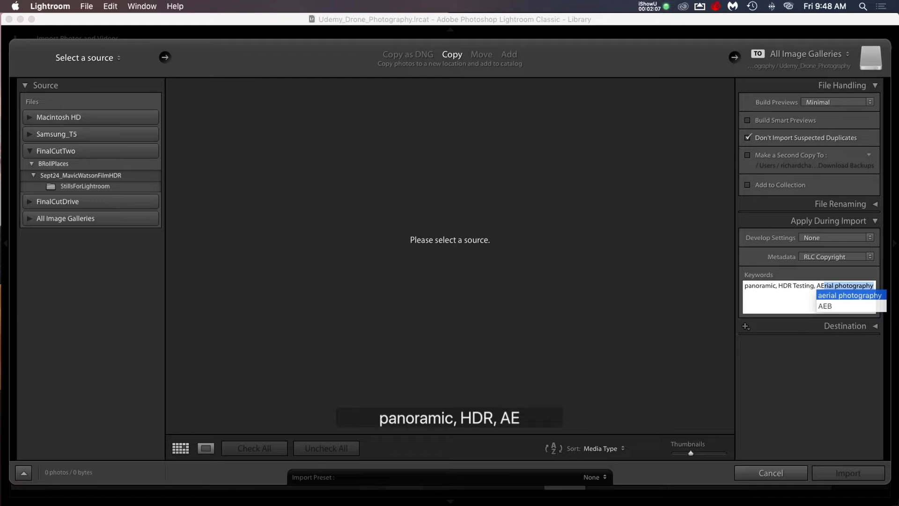
pyautogui.write('B,')
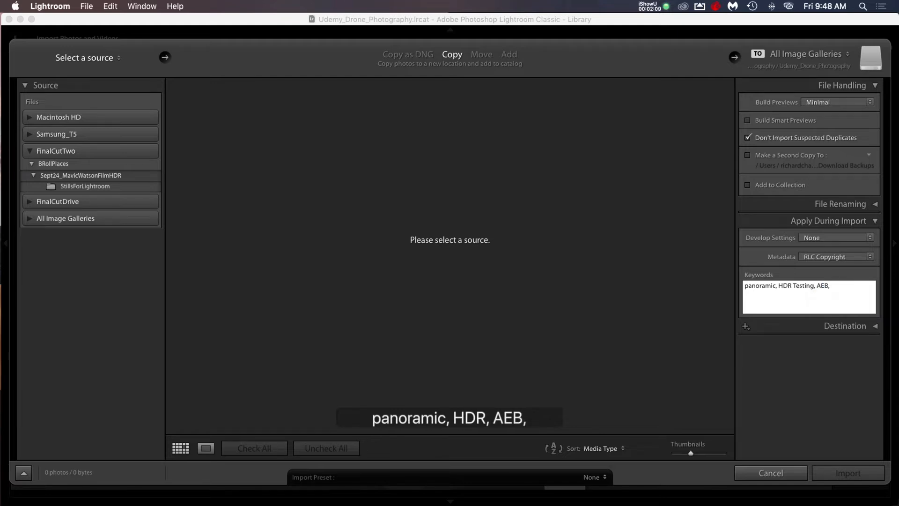
# - Add Prescott Arizona and Arizona to the import keywords and cancel the import
pyautogui.write(' Pres')
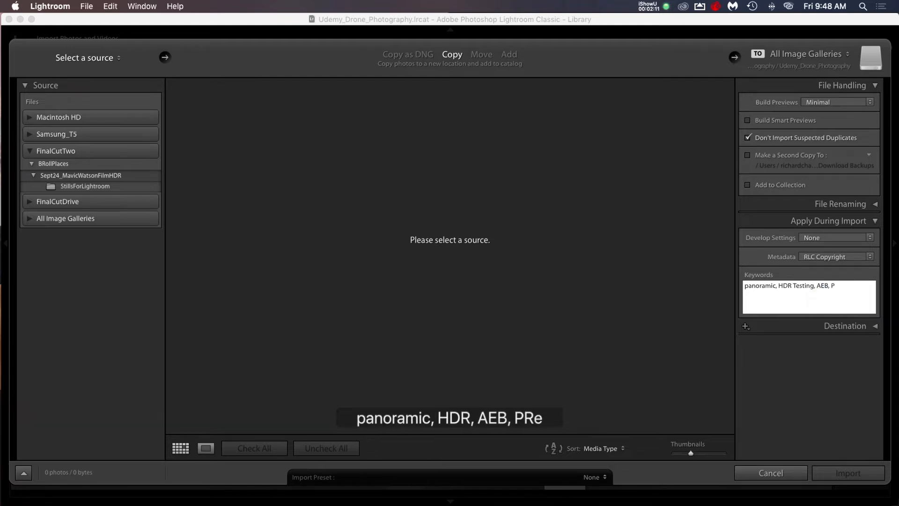
pyautogui.press('BackSpace')
pyautogui.press('BackSpace')
pyautogui.press('BackSpace')
pyautogui.write('res')
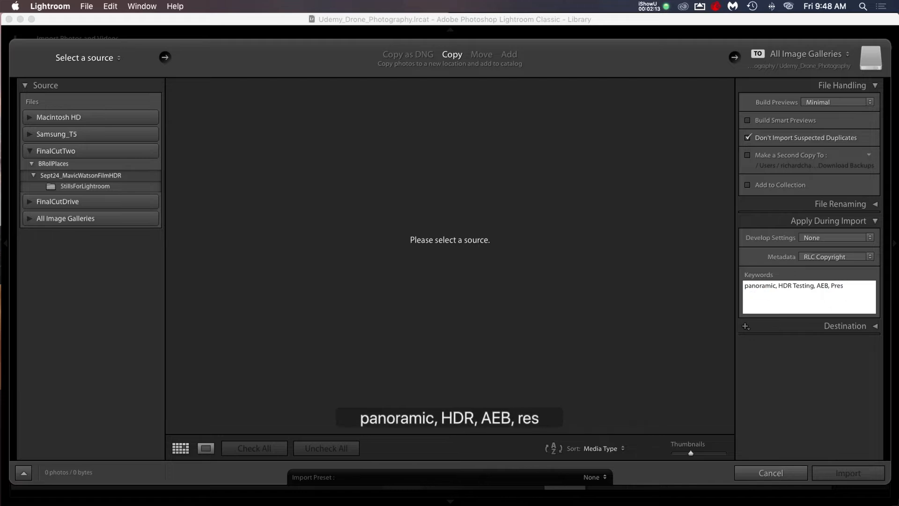
pyautogui.write('cott Arizona, Arizona')
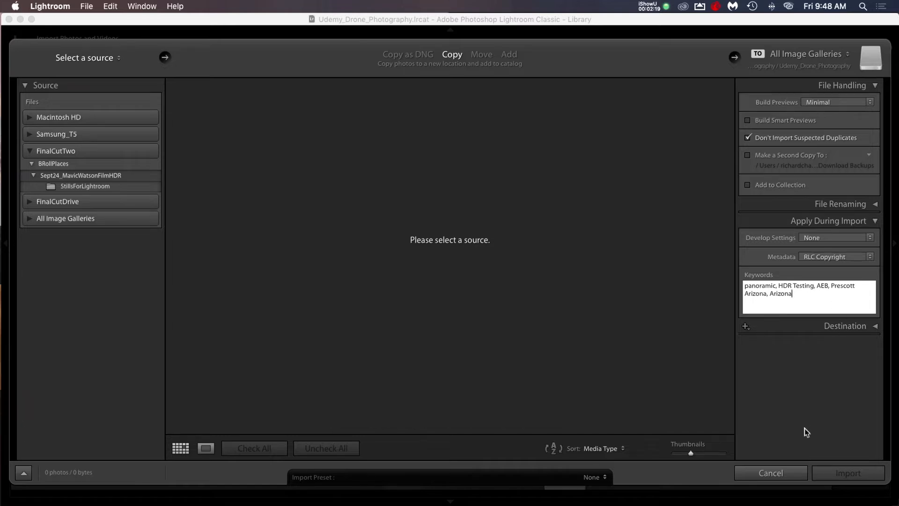
pyautogui.click(766, 474)
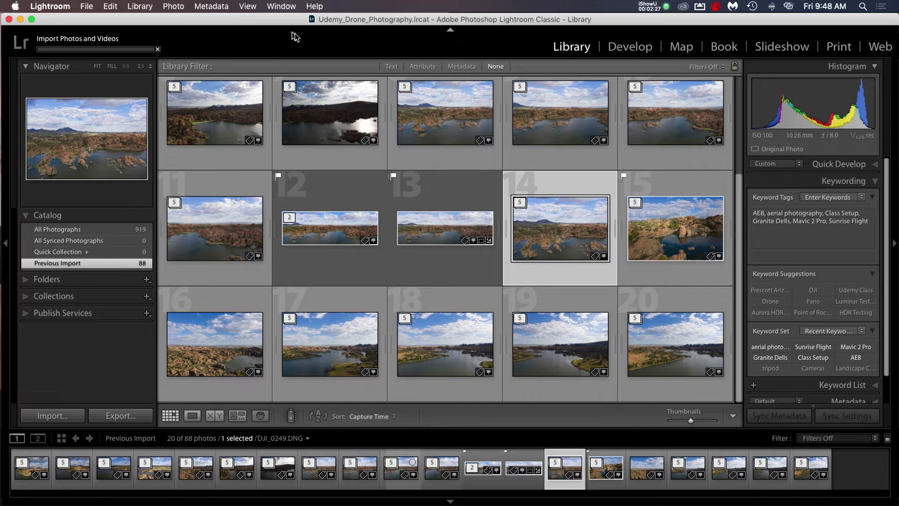
pyautogui.click(158, 49)
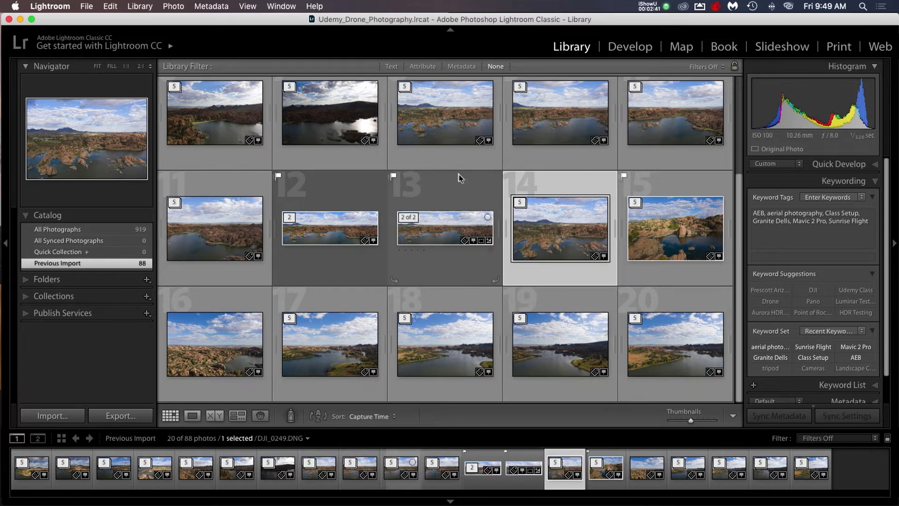
# - Browse the thumbnails of the previous import and switch the grid to all photographs in the catalog
pyautogui.scroll(3, 458, 177)
pyautogui.scroll(1, 460, 178)
pyautogui.scroll(-4, 460, 177)
pyautogui.scroll(1, 460, 178)
pyautogui.click(118, 230)
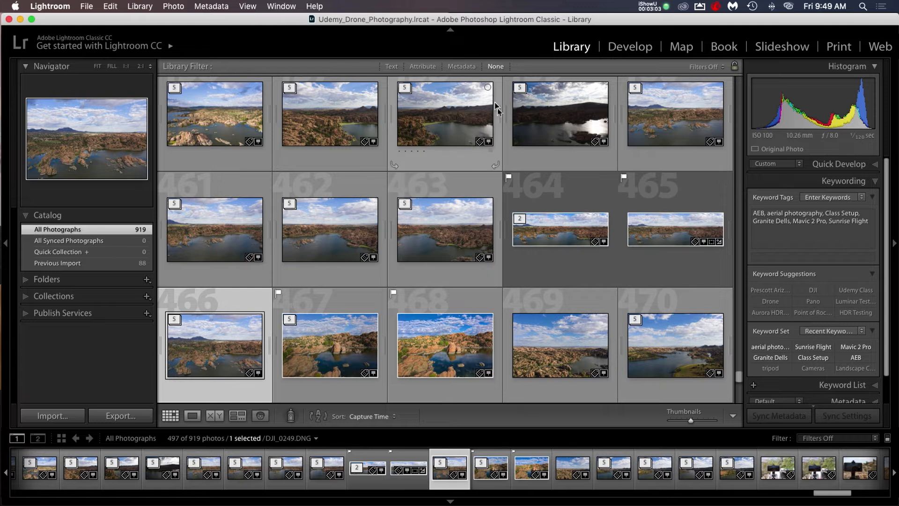
# - Search all photographs for the text AEB in any searchable field and browse the matching thumbnails
pyautogui.click(393, 67)
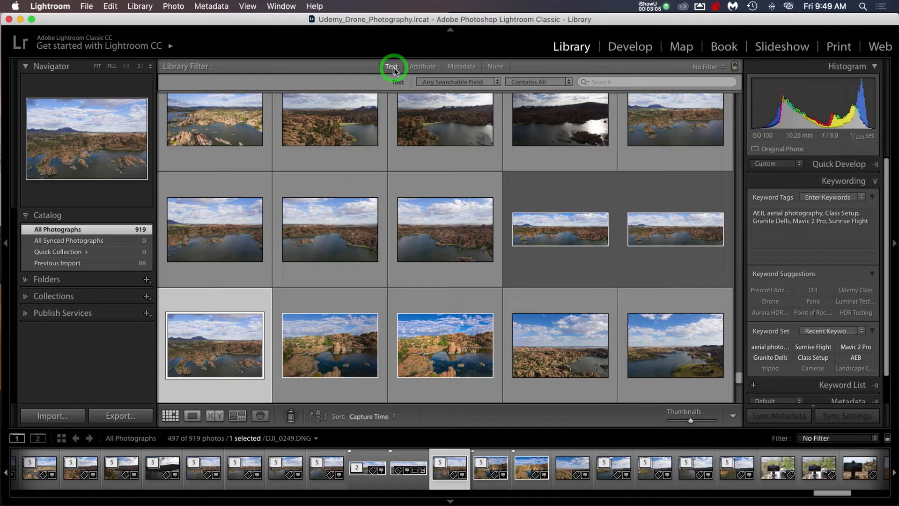
pyautogui.click(389, 67)
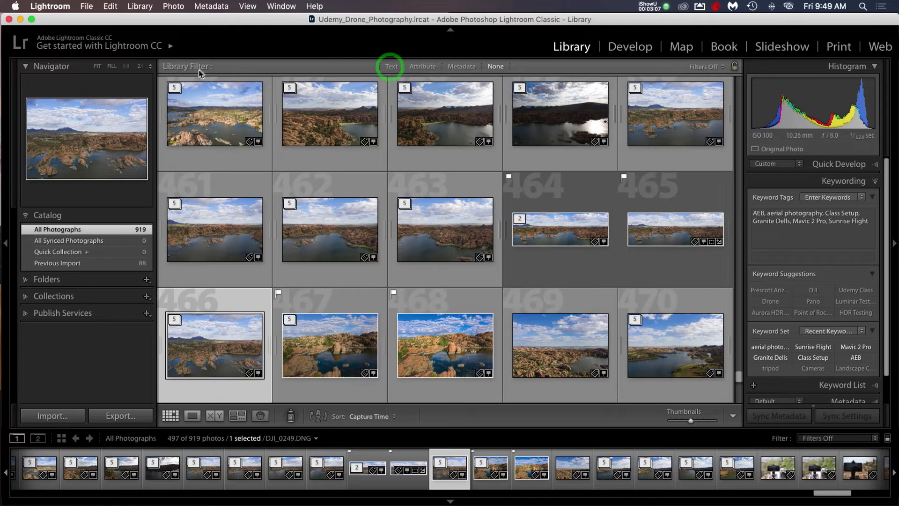
pyautogui.click(391, 67)
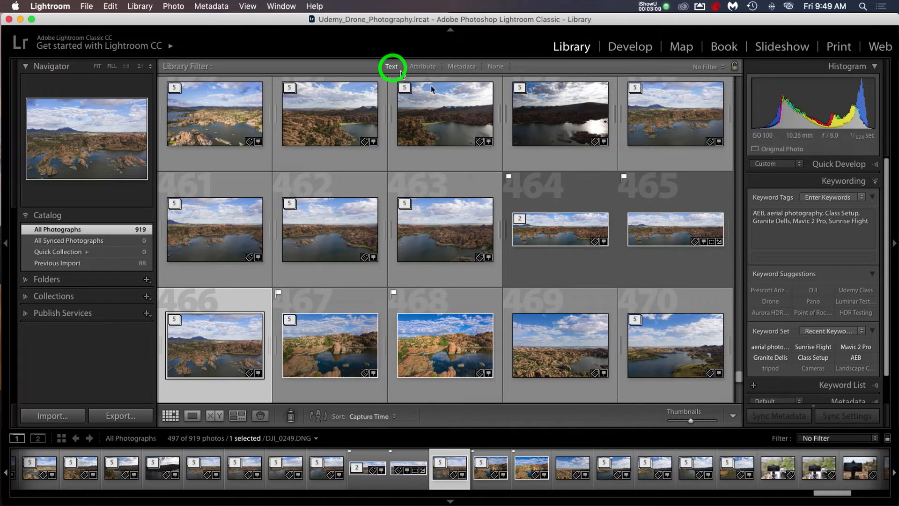
pyautogui.click(616, 84)
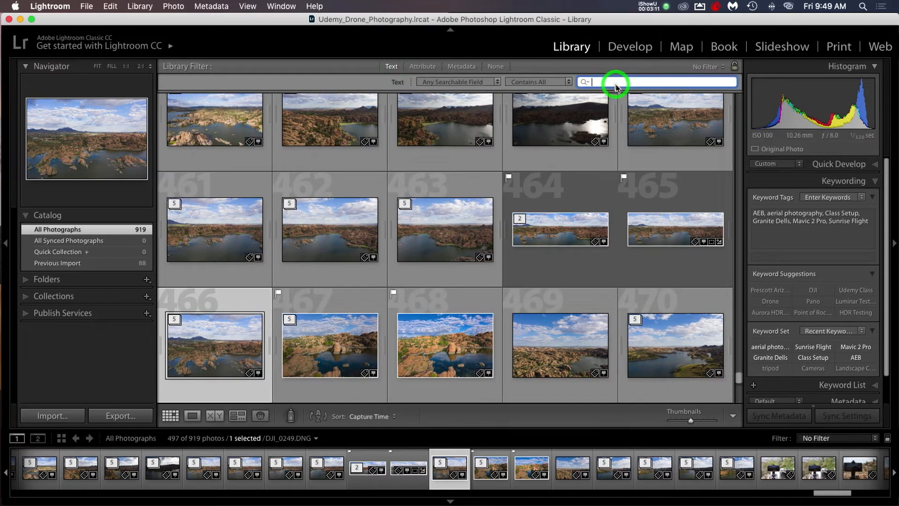
pyautogui.write('AEB')
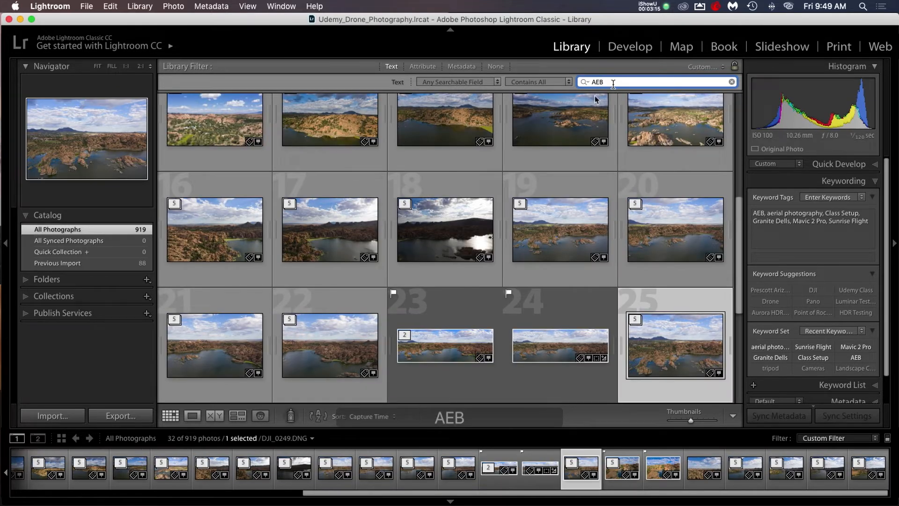
pyautogui.scroll(5, 458, 148)
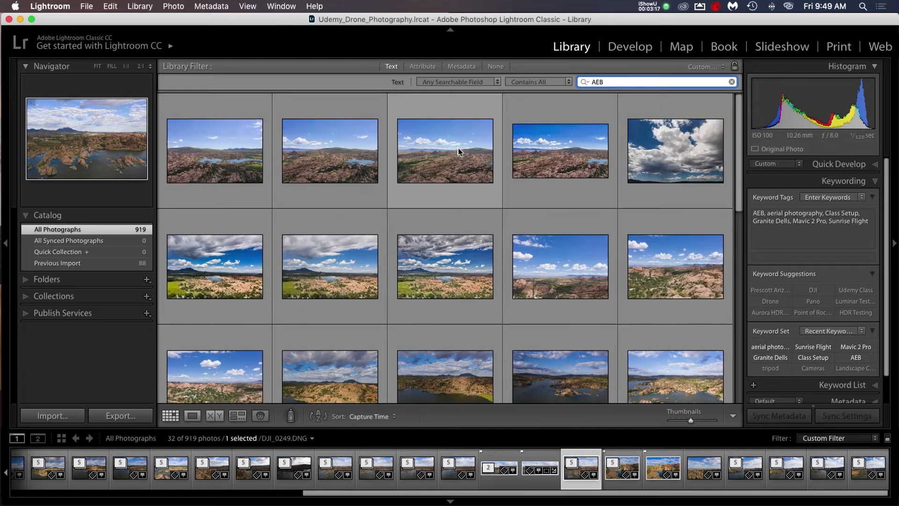
pyautogui.scroll(-5, 458, 151)
pyautogui.scroll(-3, 459, 150)
pyautogui.scroll(6, 458, 150)
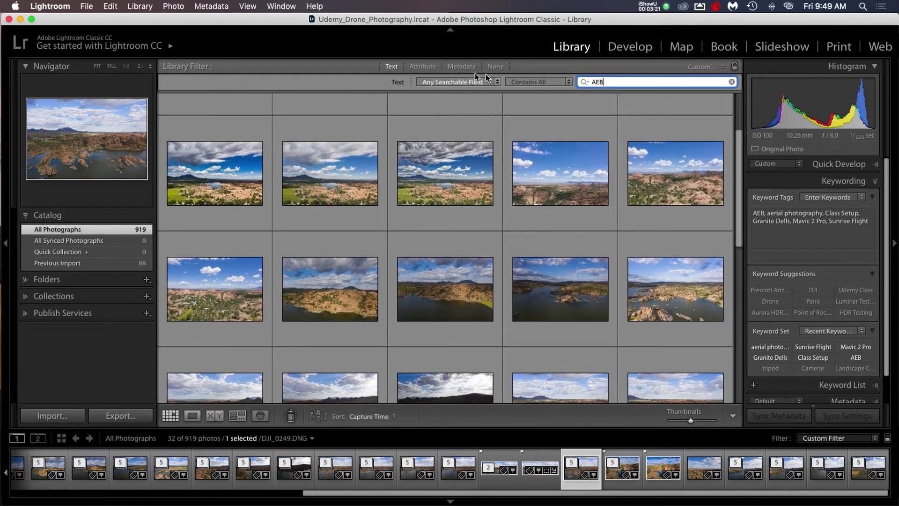
# - Limit the AEB matches to flagged photos and remove the flag filter again
pyautogui.click(433, 71)
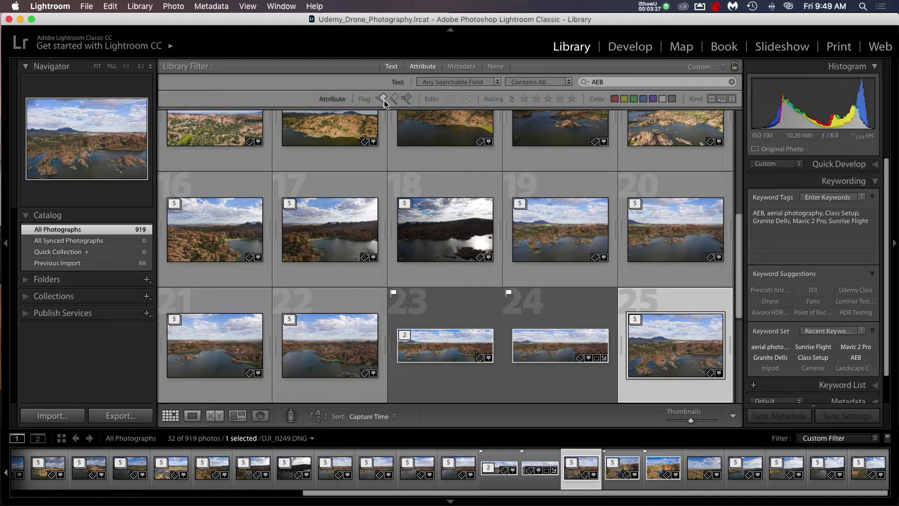
pyautogui.click(382, 99)
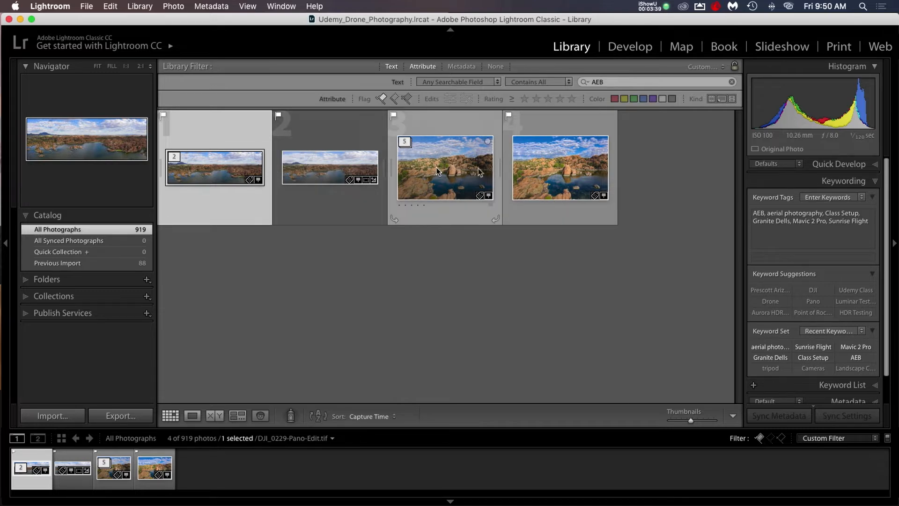
pyautogui.click(382, 99)
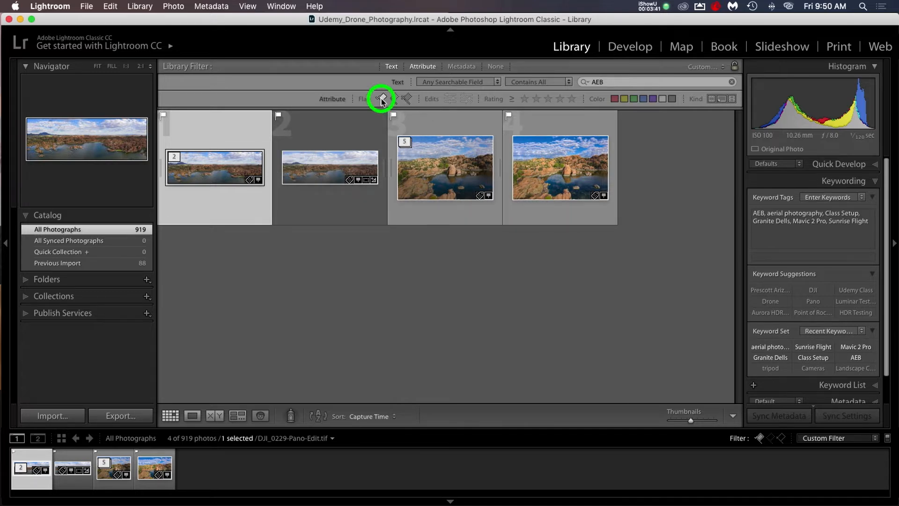
# - Narrow the AEB matches to Monday, September 24, 2018 by metadata, browse them, and turn off the text and metadata filters
pyautogui.click(459, 70)
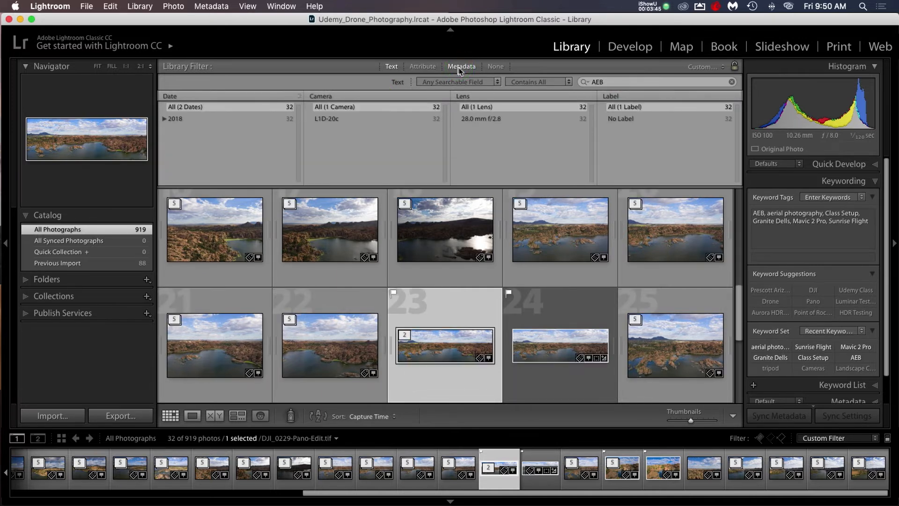
pyautogui.click(164, 119)
pyautogui.click(172, 132)
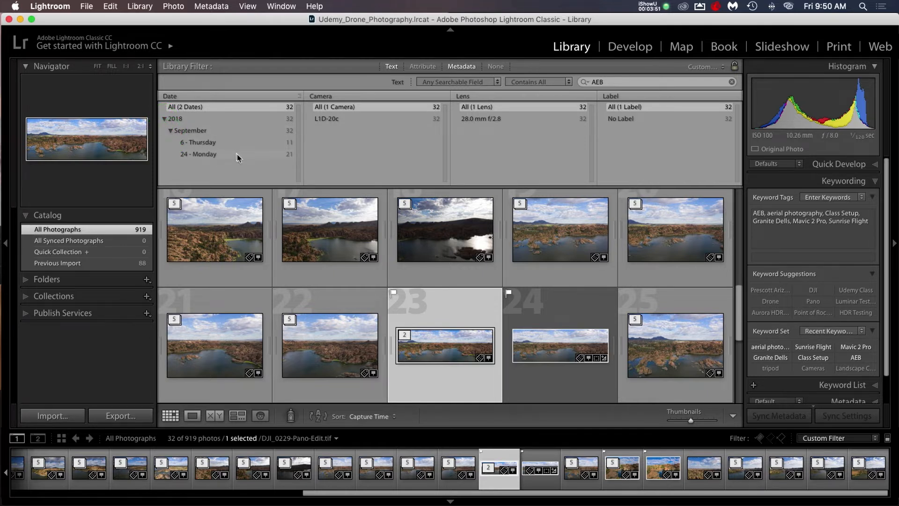
pyautogui.click(237, 156)
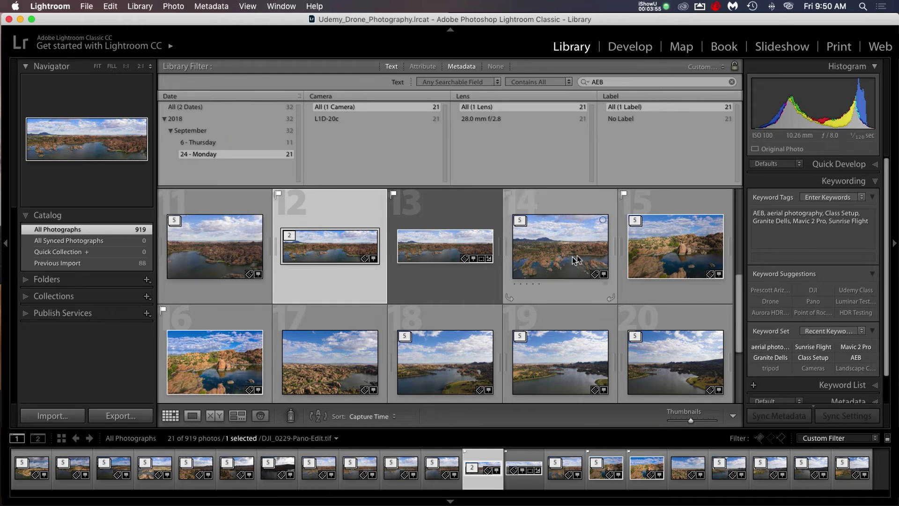
pyautogui.scroll(-2, 520, 242)
pyautogui.scroll(2, 468, 246)
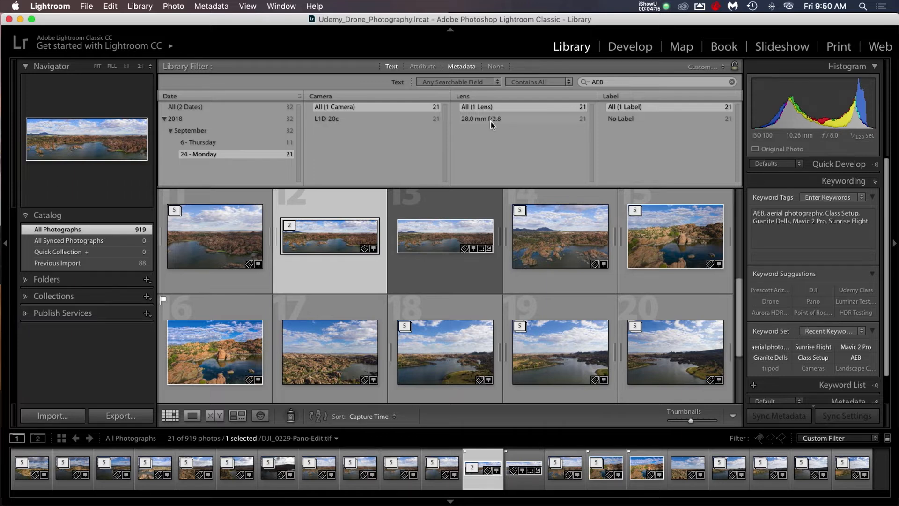
pyautogui.click(387, 67)
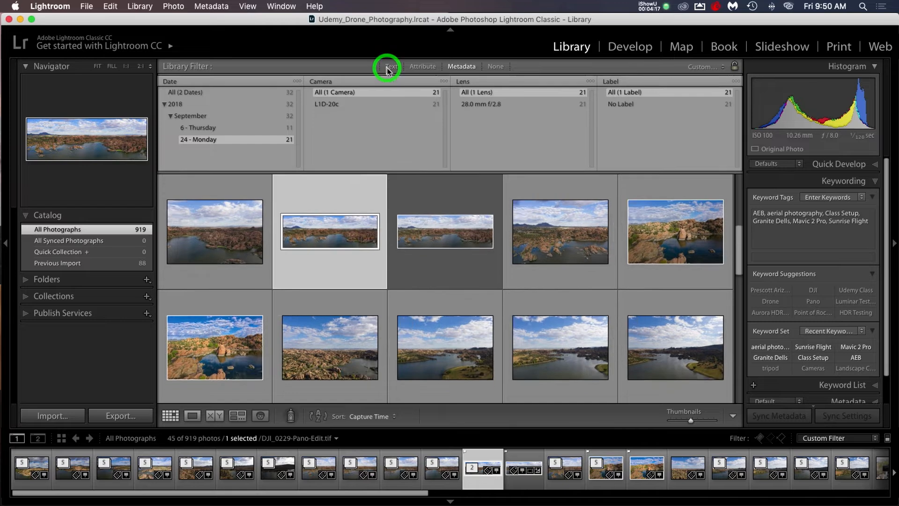
pyautogui.click(461, 66)
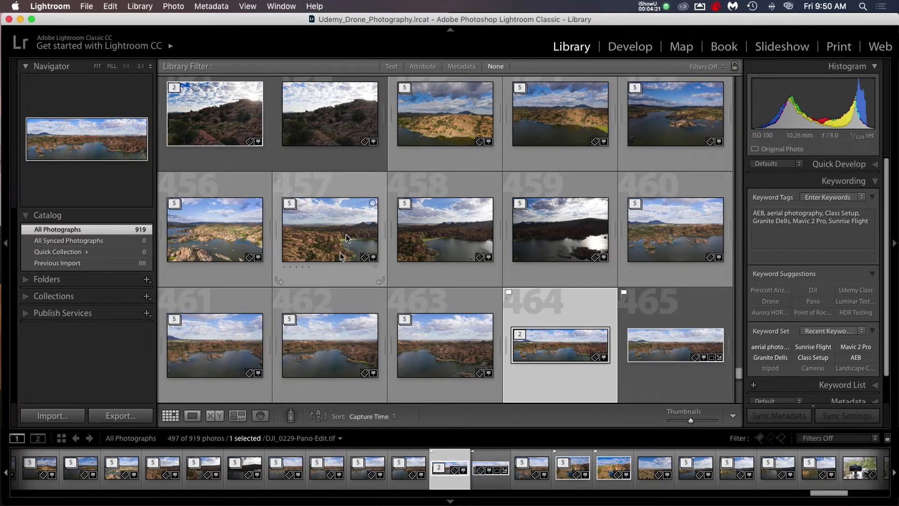
# - Open DJI_0194.DNG for developing and heal the small dark cloud in the upper-left blue sky using a size 83 Spot Removal brush
pyautogui.doubleClick(458, 128)
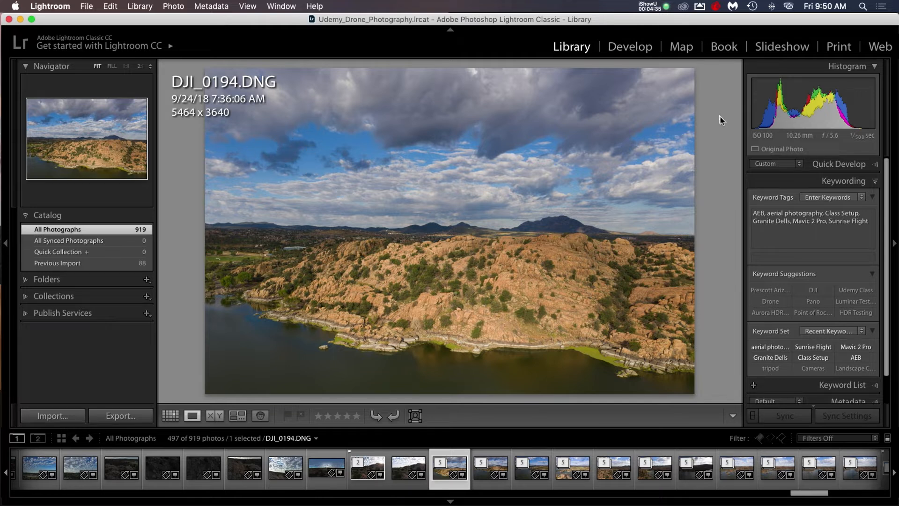
pyautogui.click(628, 48)
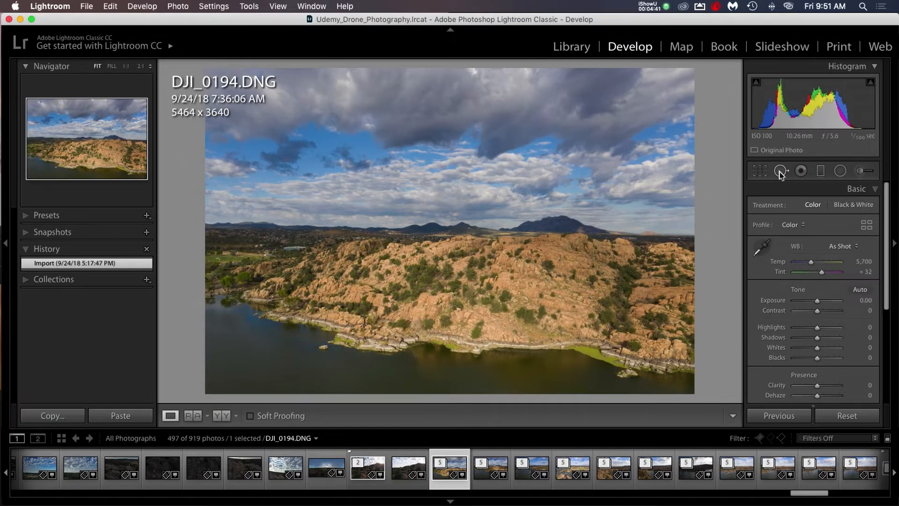
pyautogui.click(780, 171)
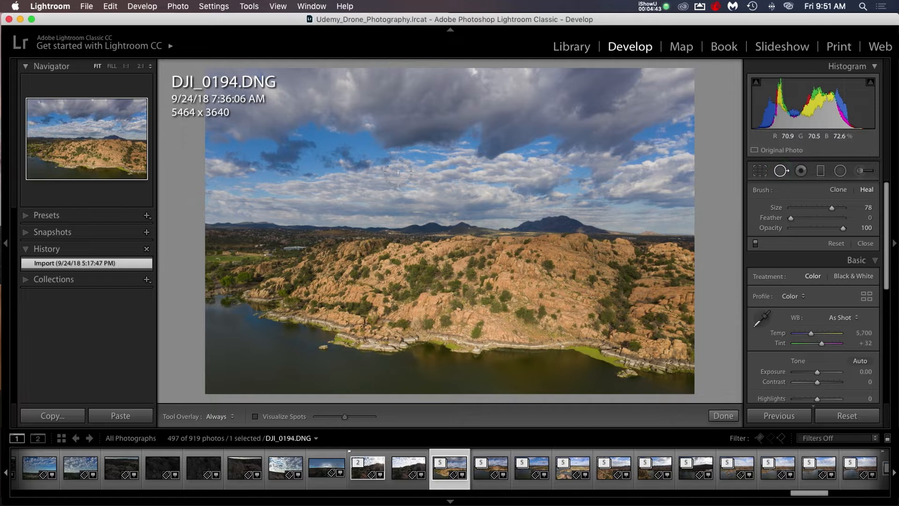
pyautogui.scroll(1, 287, 158)
pyautogui.scroll(2, 288, 157)
pyautogui.click(286, 154)
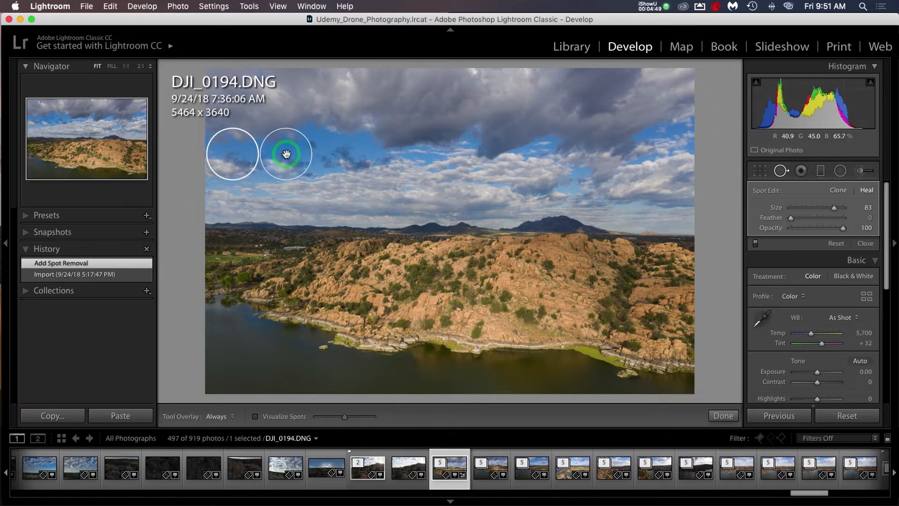
# - Shift the heal's source area slightly down and left, close Spot Removal, and compare the photo before and after side by side
pyautogui.moveTo(229, 158); pyautogui.dragTo(227, 162)
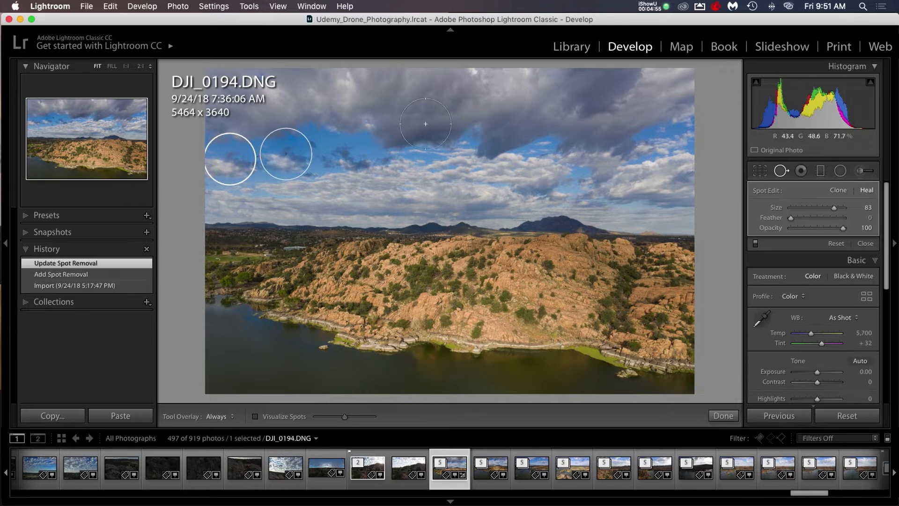
pyautogui.click(780, 171)
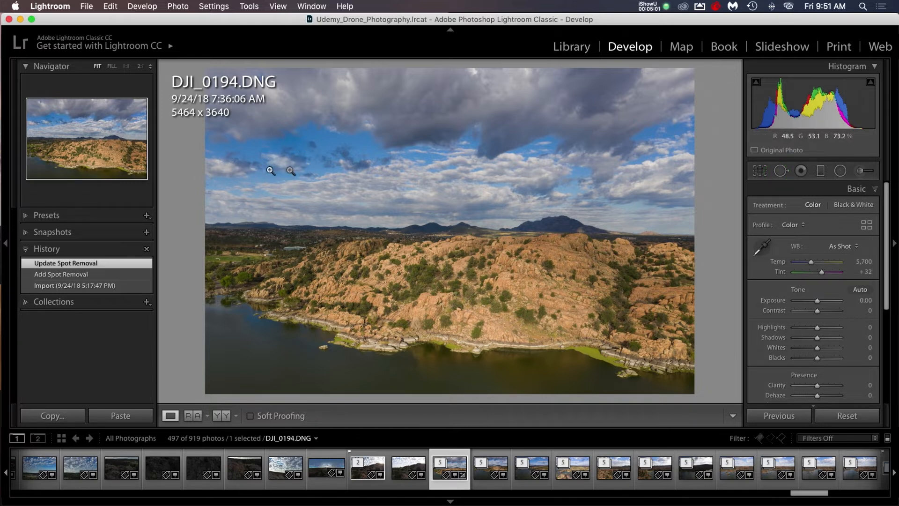
pyautogui.click(221, 417)
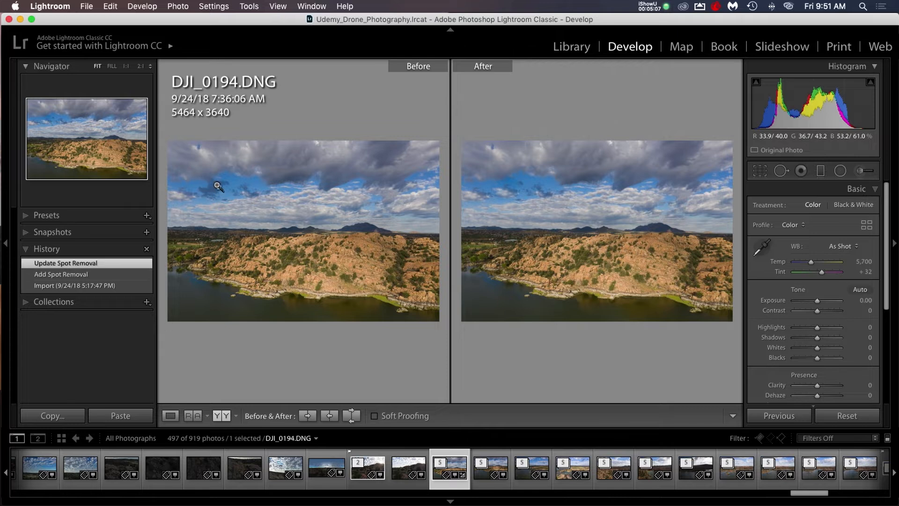
# - Inspect the healed cloud area up close and expand the DJI_0194.DNG stack in the library grid
pyautogui.click(507, 190)
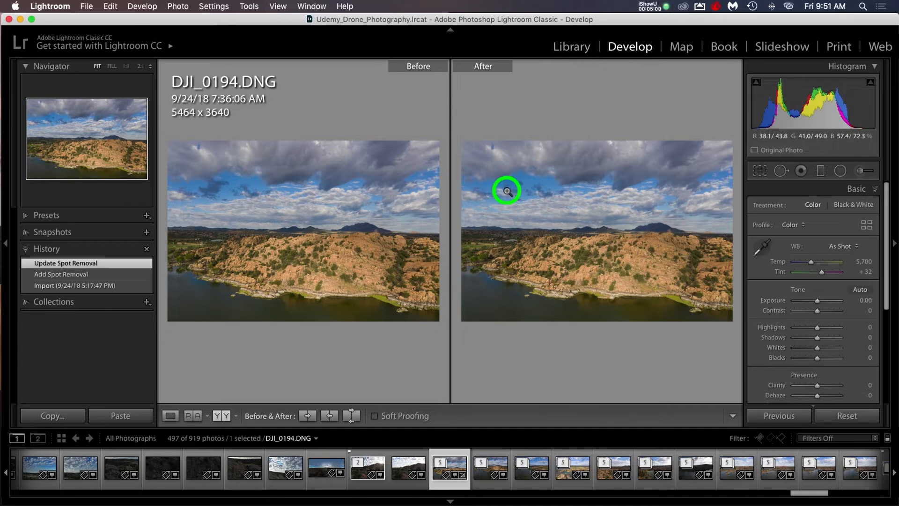
pyautogui.click(510, 189)
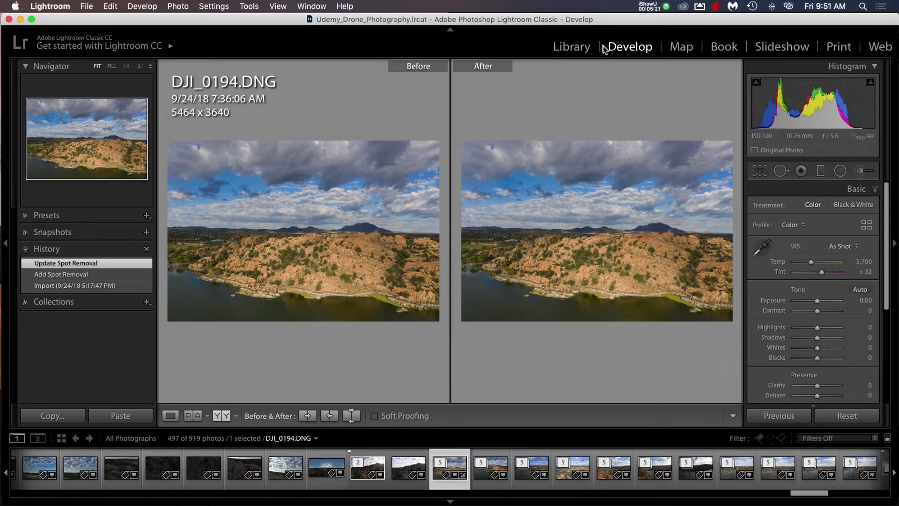
pyautogui.click(584, 49)
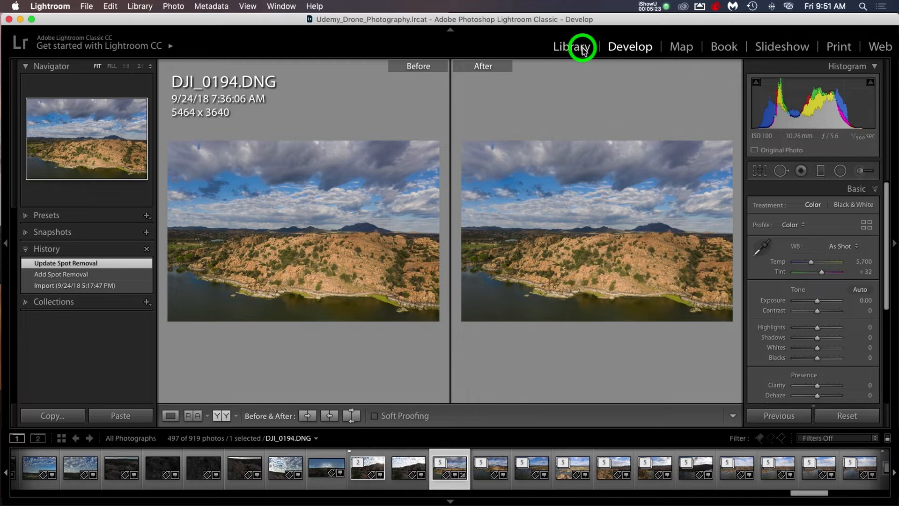
pyautogui.press('g')
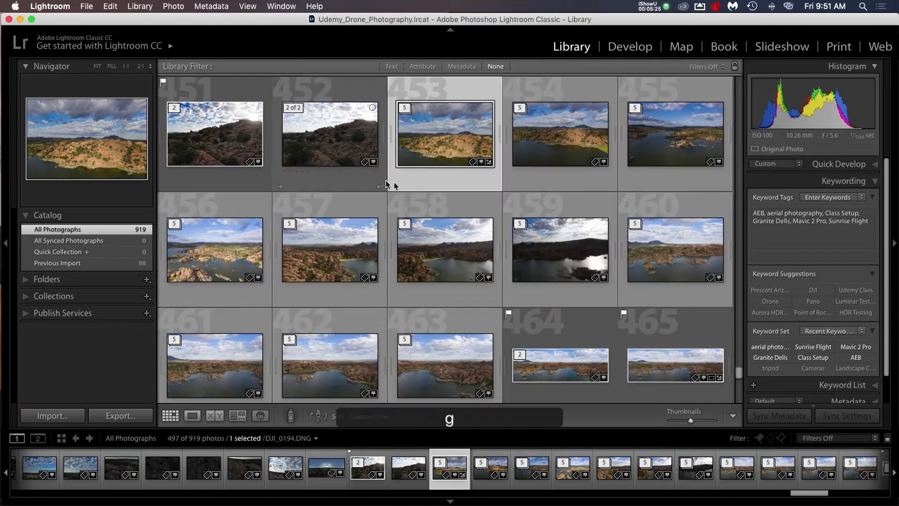
pyautogui.click(408, 108)
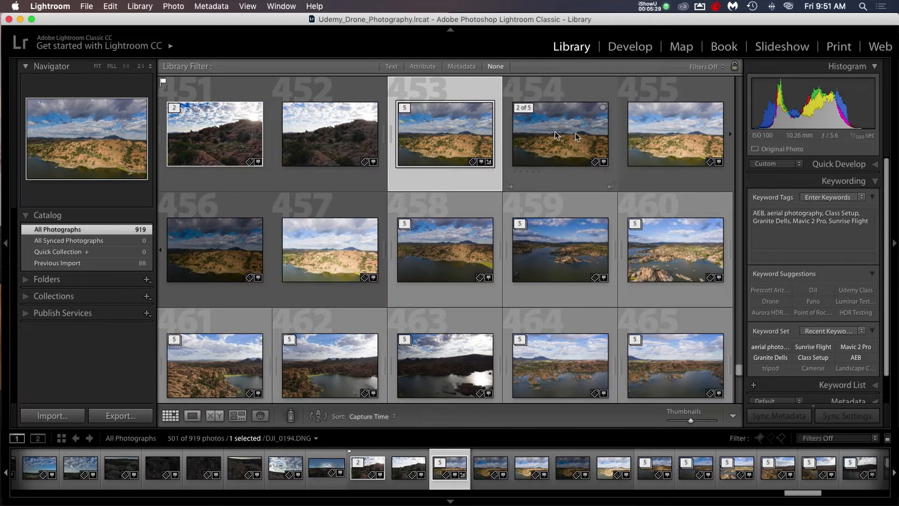
# - View DJI_0194.DNG and DJI_0195.DNG enlarged to compare their skies, and return to the grid
pyautogui.doubleClick(466, 133)
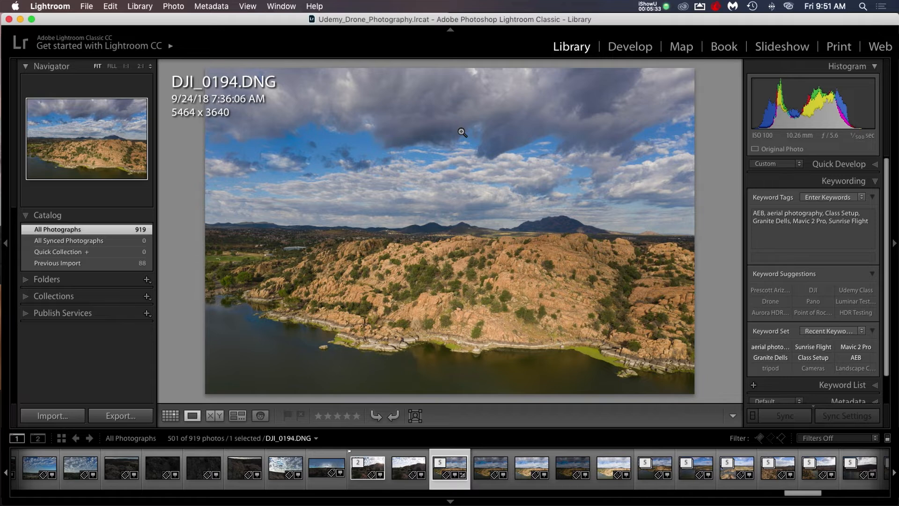
pyautogui.press('Right')
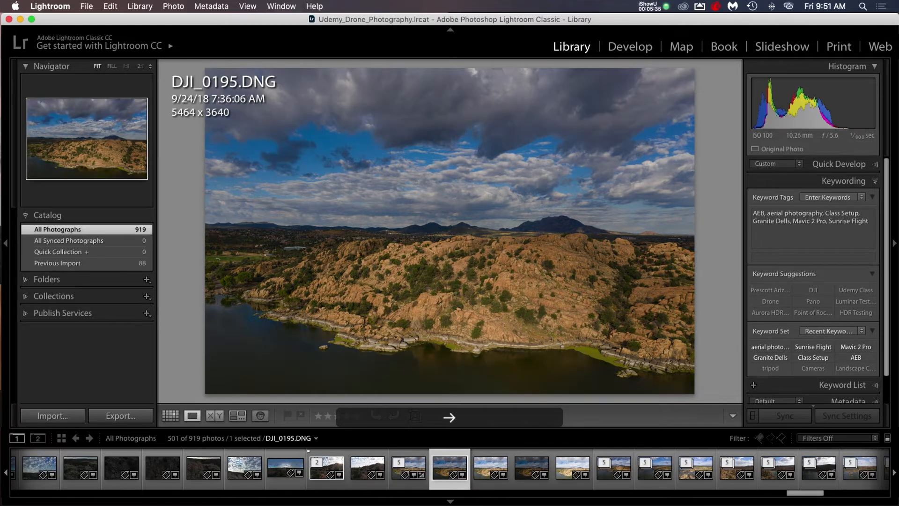
pyautogui.press('Left')
pyautogui.press('g')
# - Select the five photos of the expanded stack and synchronize all develop settings, including Spot Removal, from DJI_0194.DNG
pyautogui.click(455, 117)
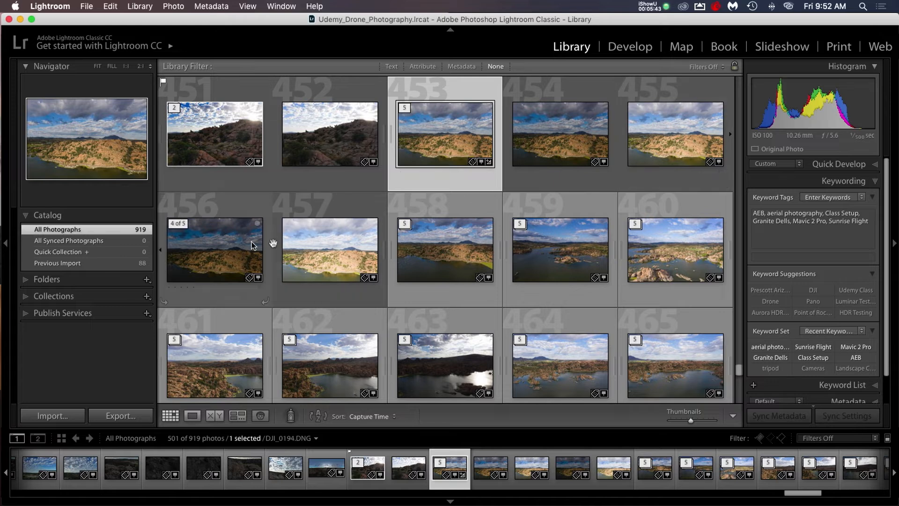
pyautogui.keyDown('shift'); pyautogui.click(323, 249); pyautogui.keyUp('shift')
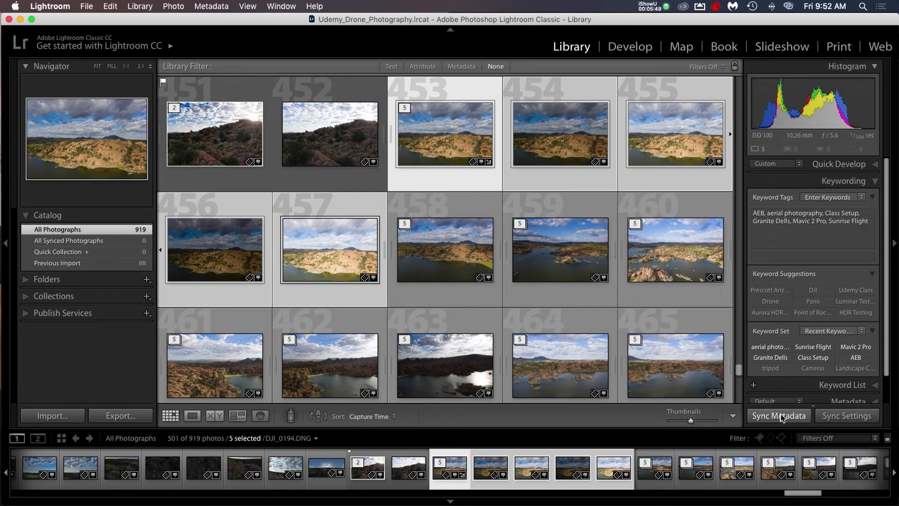
pyautogui.click(832, 417)
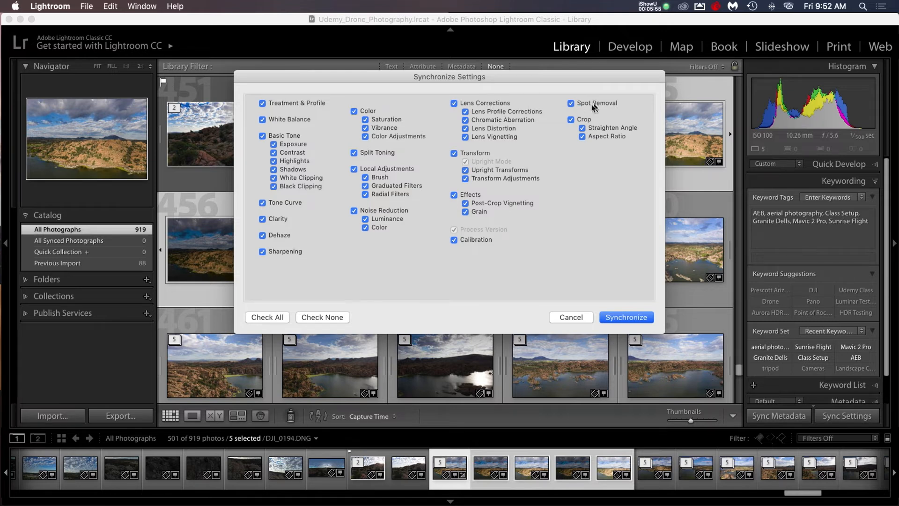
pyautogui.click(625, 318)
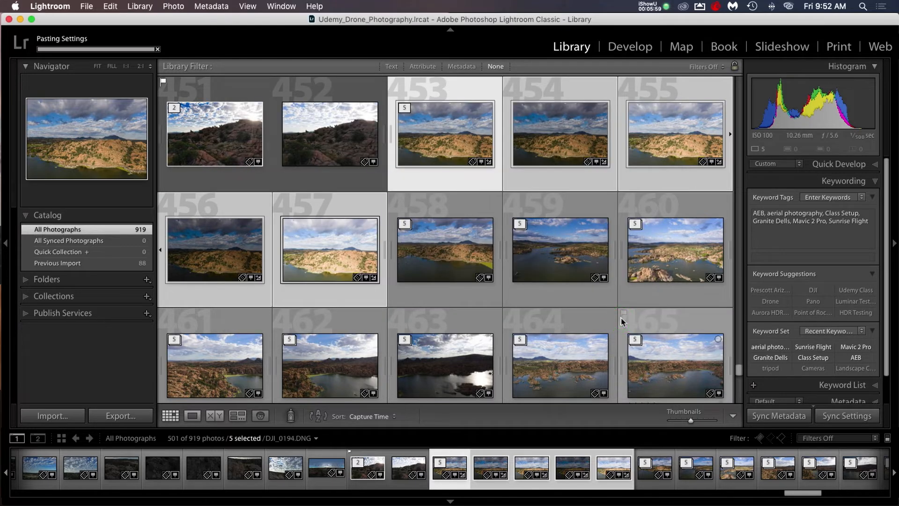
# - Browse the five synchronized photos enlarged to check the cloud area in each exposure
pyautogui.doubleClick(553, 134)
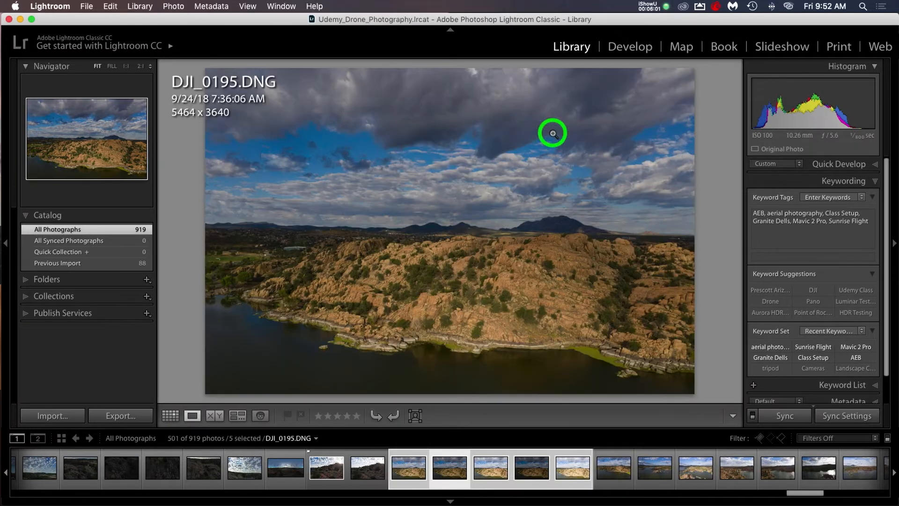
pyautogui.press('Left')
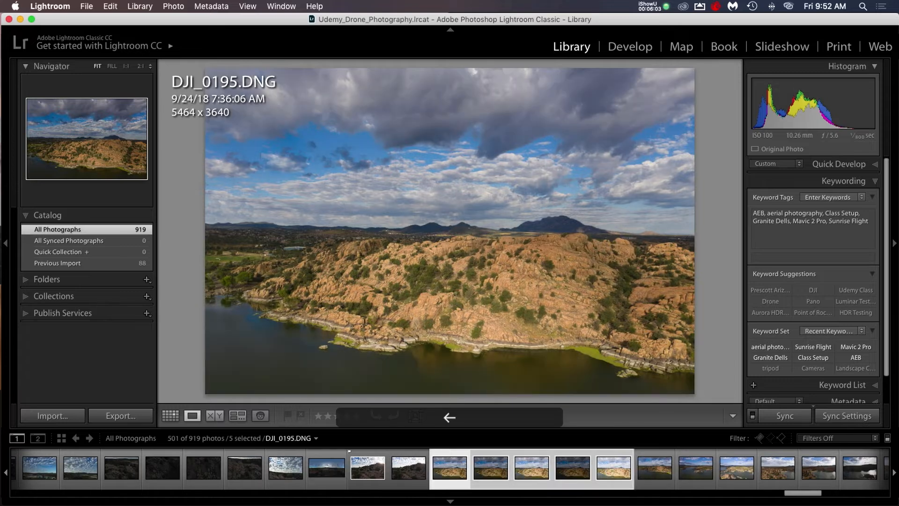
pyautogui.press('Right')
pyautogui.press('Right')
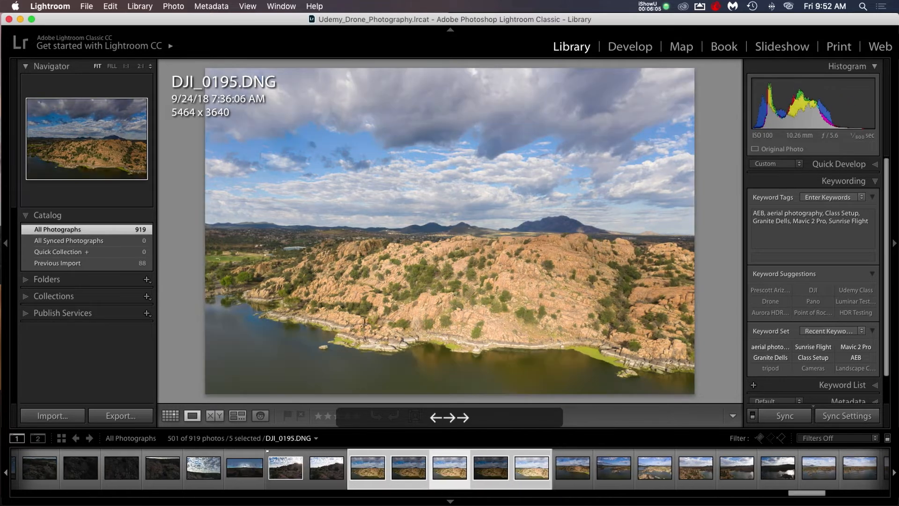
pyautogui.press('Right')
pyautogui.press('Right')
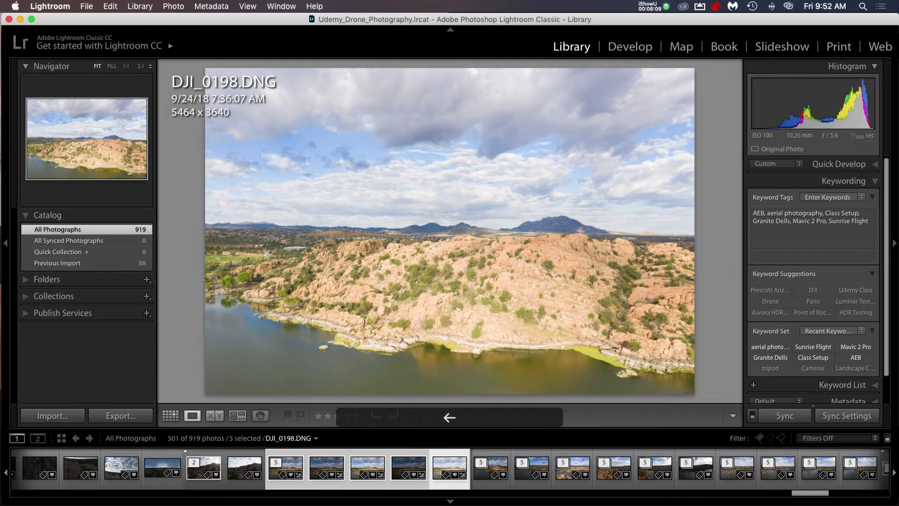
pyautogui.press('Left')
pyautogui.press('Left')
pyautogui.press('Left')
pyautogui.press('Left')
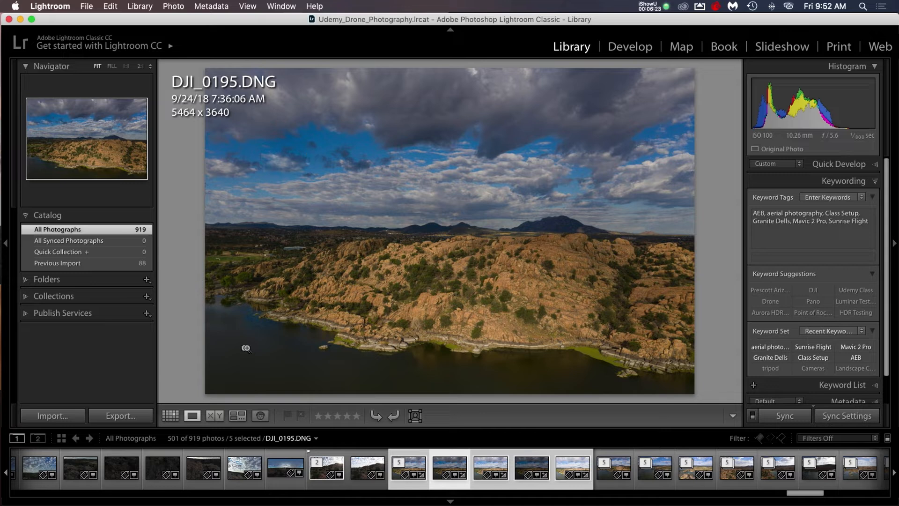
# - Compare DJI_0195.DNG before and after side by side in Develop, examining the healed cloud at 1:1
pyautogui.press('d')
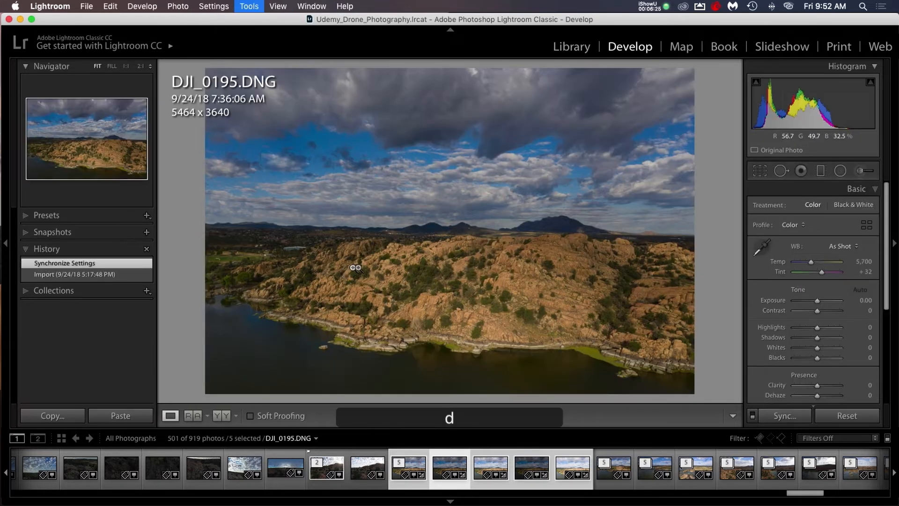
pyautogui.click(221, 415)
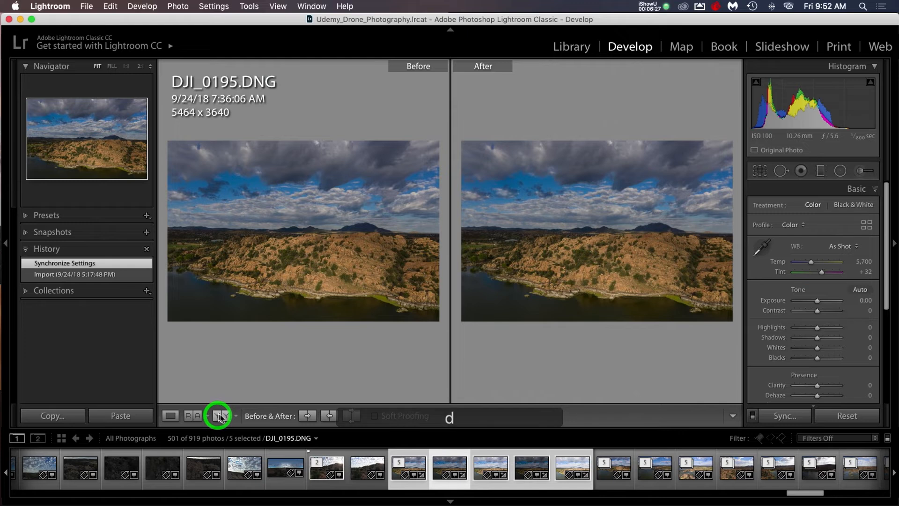
pyautogui.click(214, 185)
pyautogui.moveTo(228, 191); pyautogui.dragTo(381, 191)
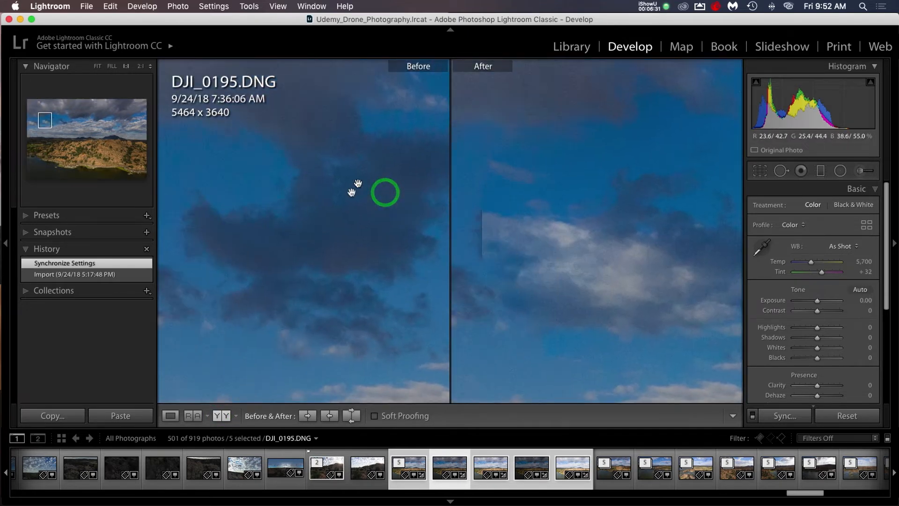
pyautogui.click(351, 195)
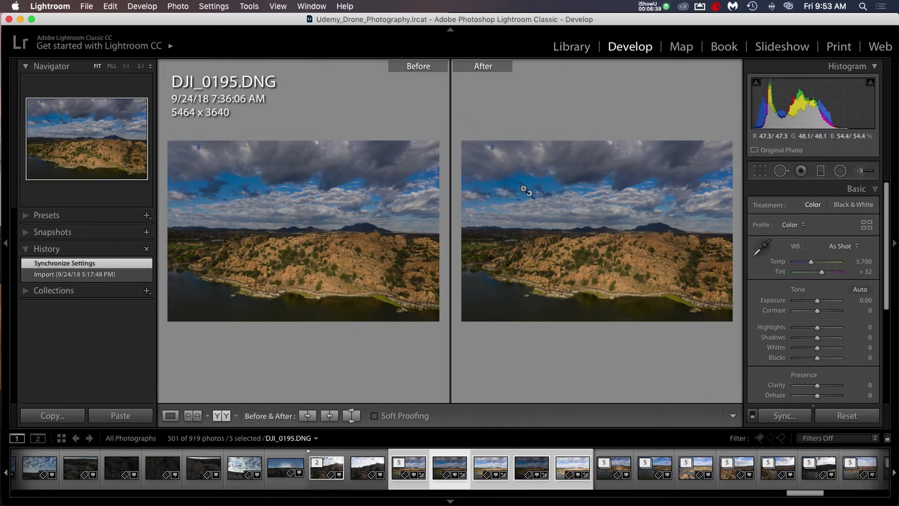
# - Collapse the five-photo stack in the library grid and reset all develop settings of DJI_0194.DNG
pyautogui.press('g')
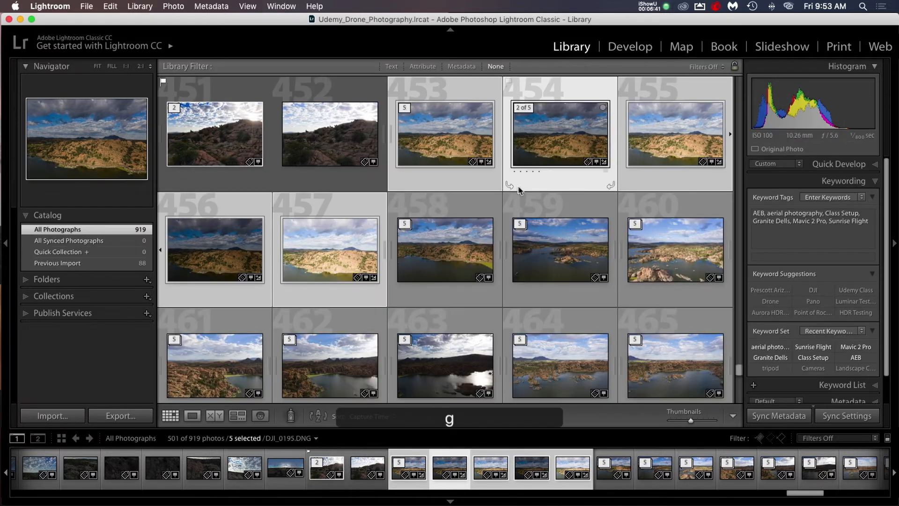
pyautogui.click(407, 107)
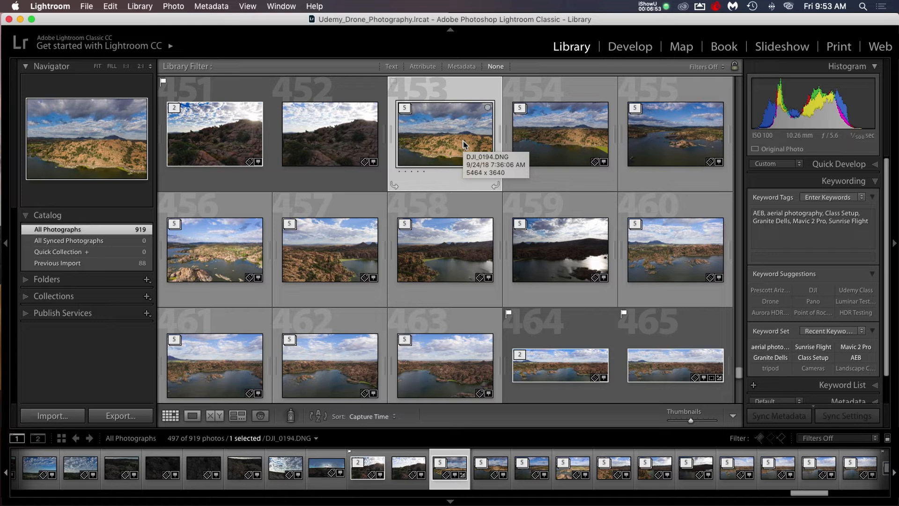
pyautogui.doubleClick(426, 130)
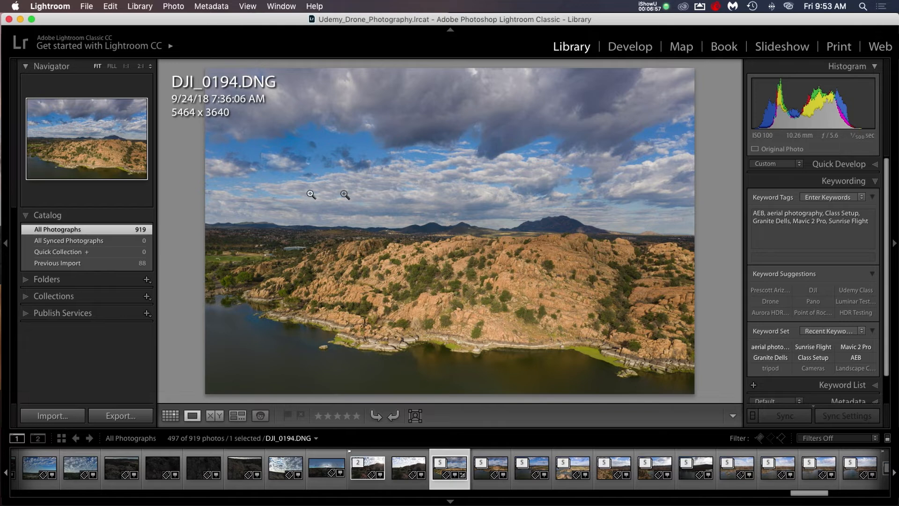
pyautogui.press('d')
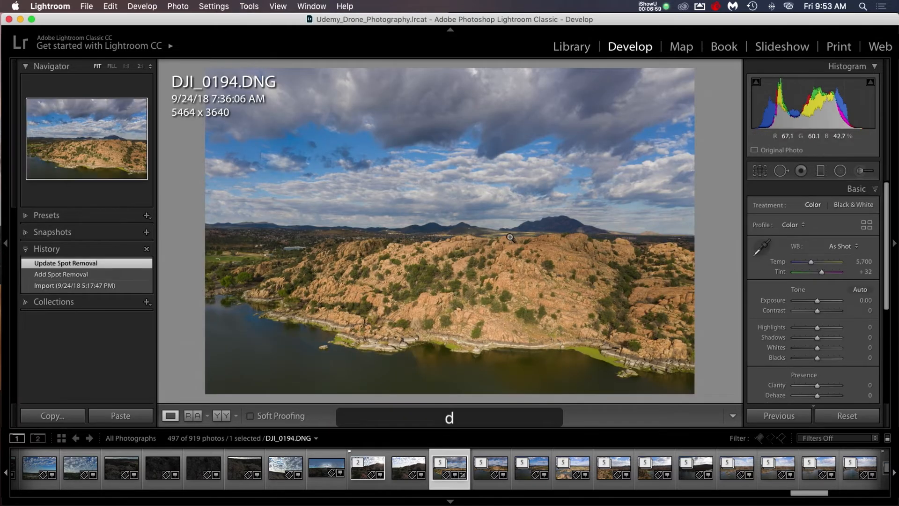
pyautogui.click(848, 417)
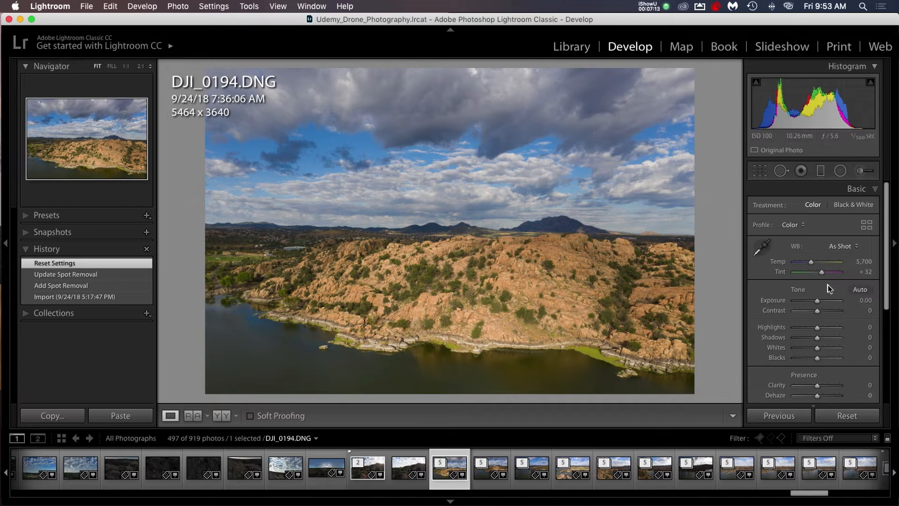
# - Try a global Dehaze of +57 on the whole photo and reset the slider to 0
pyautogui.scroll(-2, 828, 286)
pyautogui.scroll(2, 828, 285)
pyautogui.scroll(-7, 848, 274)
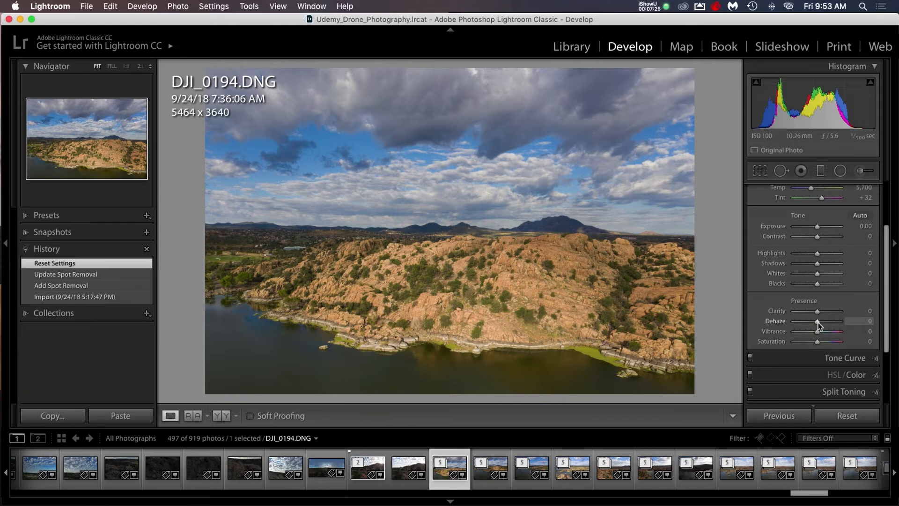
pyautogui.moveTo(818, 323); pyautogui.dragTo(831, 323)
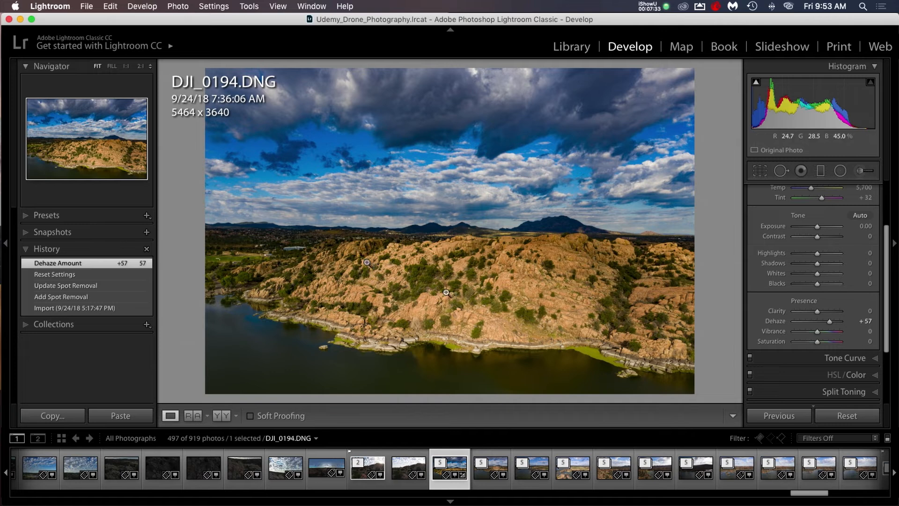
pyautogui.doubleClick(779, 324)
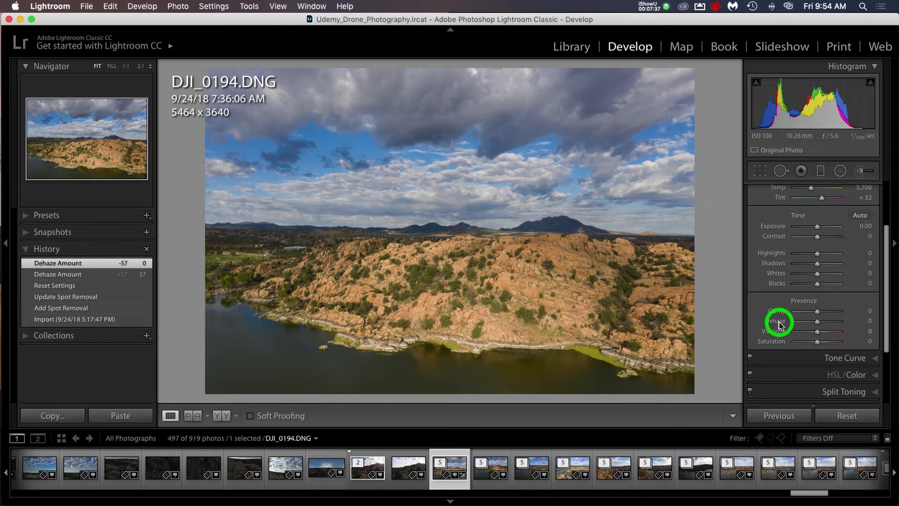
# - Set up an Adjustment Brush with Dehaze 36 and paint it across the cloudy sky
pyautogui.click(859, 172)
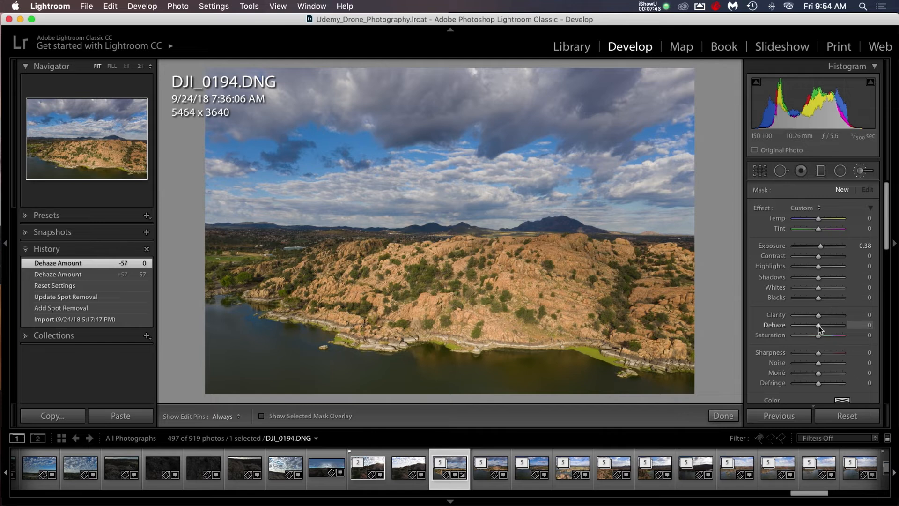
pyautogui.moveTo(819, 325); pyautogui.dragTo(826, 325)
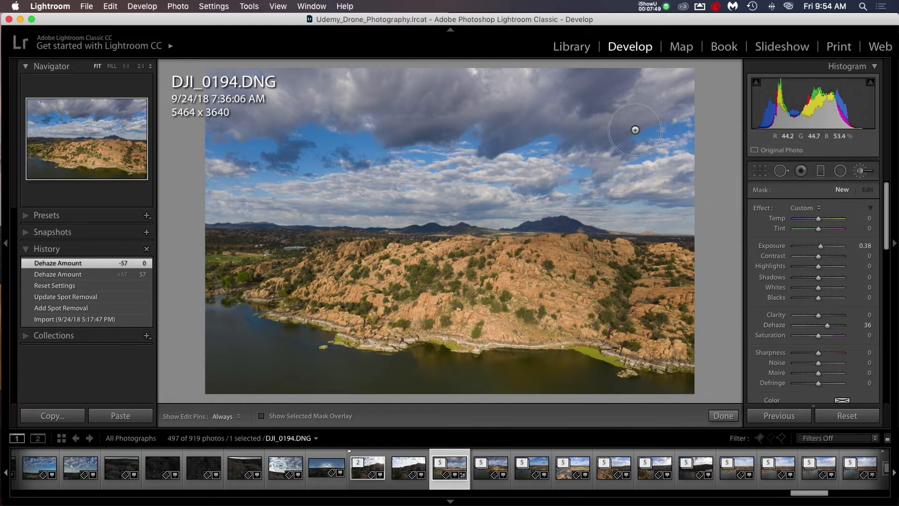
pyautogui.moveTo(663, 117)
pyautogui.mouseDown()
pyautogui.moveTo(645, 111)
pyautogui.moveTo(661, 105)
pyautogui.moveTo(582, 95)
pyautogui.moveTo(663, 93)
pyautogui.moveTo(623, 109)
pyautogui.moveTo(501, 100)
pyautogui.moveTo(420, 107)
pyautogui.moveTo(212, 89)
pyautogui.moveTo(234, 104)
pyautogui.moveTo(215, 159)
pyautogui.moveTo(296, 182)
pyautogui.moveTo(238, 182)
pyautogui.moveTo(230, 178)
pyautogui.moveTo(512, 157)
pyautogui.moveTo(707, 180)
pyautogui.moveTo(684, 196)
pyautogui.moveTo(704, 181)
pyautogui.moveTo(632, 196)
pyautogui.moveTo(479, 188)
pyautogui.moveTo(229, 134)
pyautogui.moveTo(368, 96)
pyautogui.moveTo(283, 87)
pyautogui.moveTo(434, 97)
pyautogui.moveTo(312, 152)
pyautogui.moveTo(281, 177)
pyautogui.mouseUp()
pyautogui.press('h')
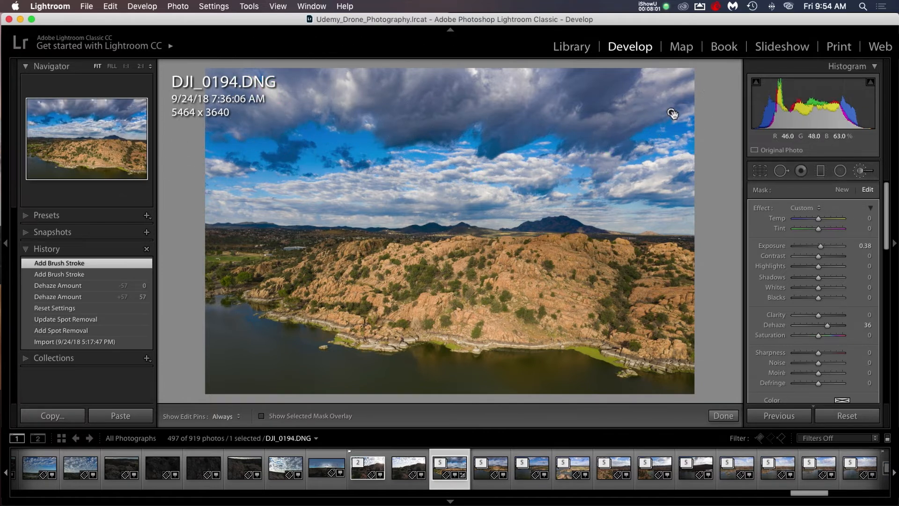
# - Set the sky brush's Dehaze to 33, close the brush, and compare the photo before and after side by side
pyautogui.moveTo(673, 114)
pyautogui.moveTo(828, 326)
pyautogui.mouseDown()
pyautogui.moveTo(843, 327)
pyautogui.moveTo(826, 328)
pyautogui.mouseUp()
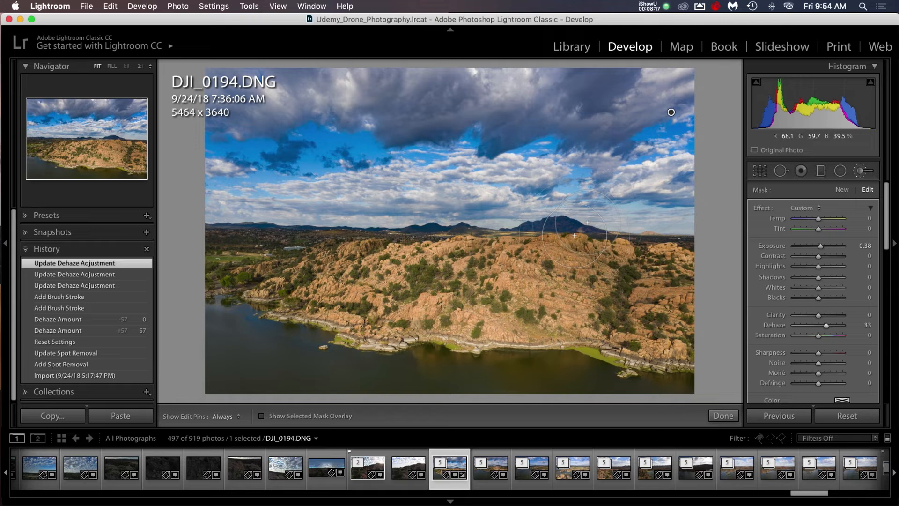
pyautogui.click(862, 171)
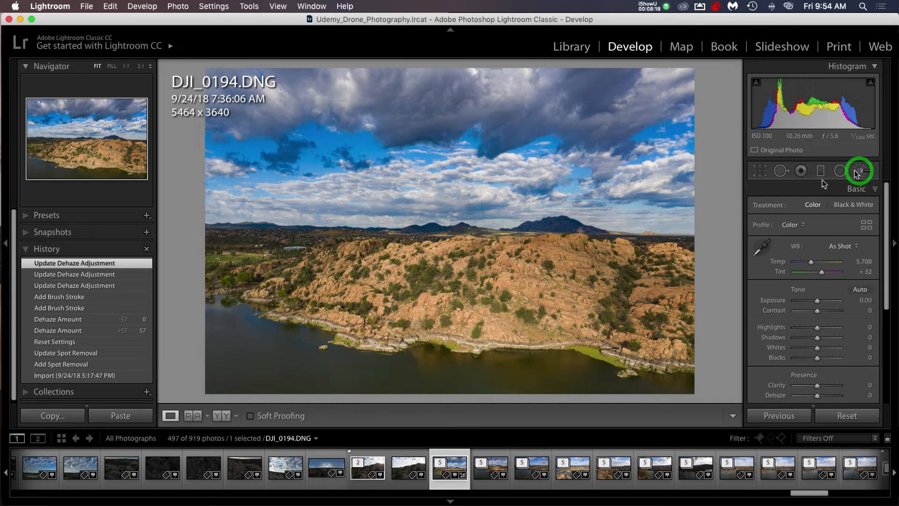
pyautogui.click(222, 416)
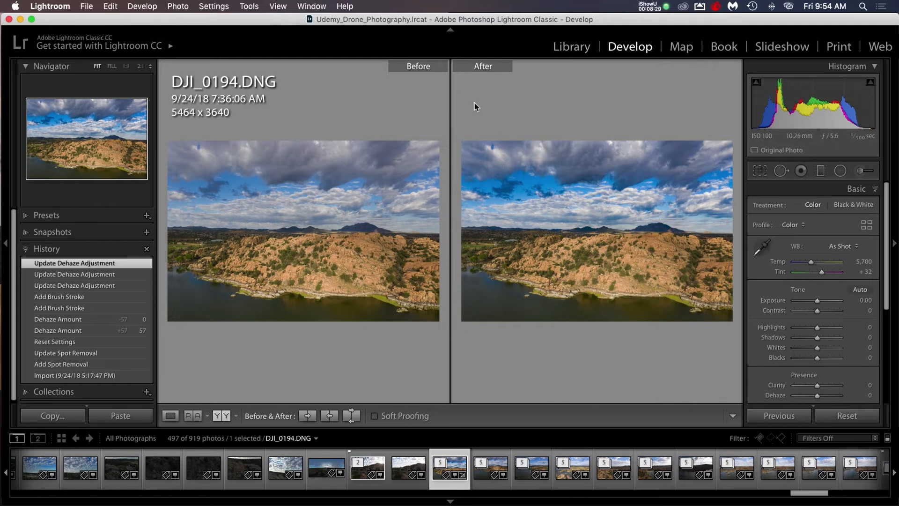
pyautogui.press('g')
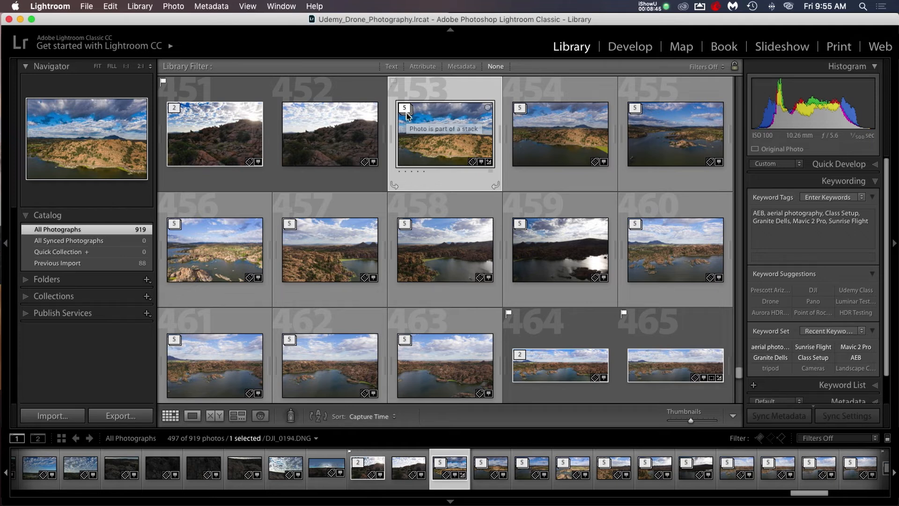
# - Expand the five-photo stack of DJI_0194.DNG in the library grid and collapse it again
pyautogui.click(405, 110)
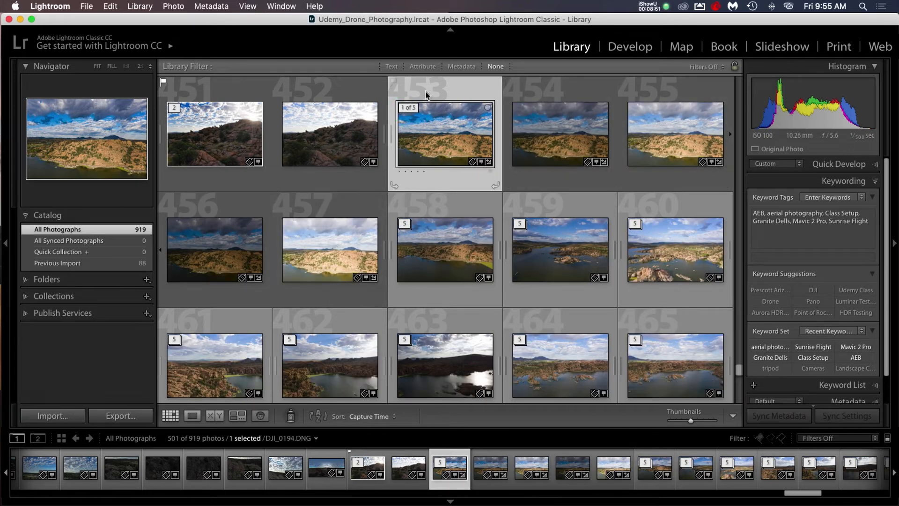
pyautogui.click(412, 108)
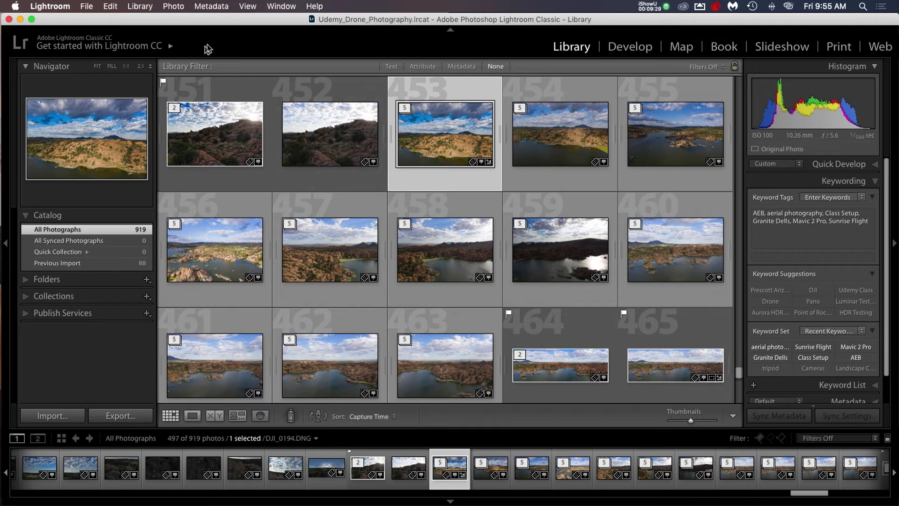
# - Open Auto-Stack by Capture Time to examine its time-between-stacks setting, and cancel without stacking
pyautogui.click(172, 7)
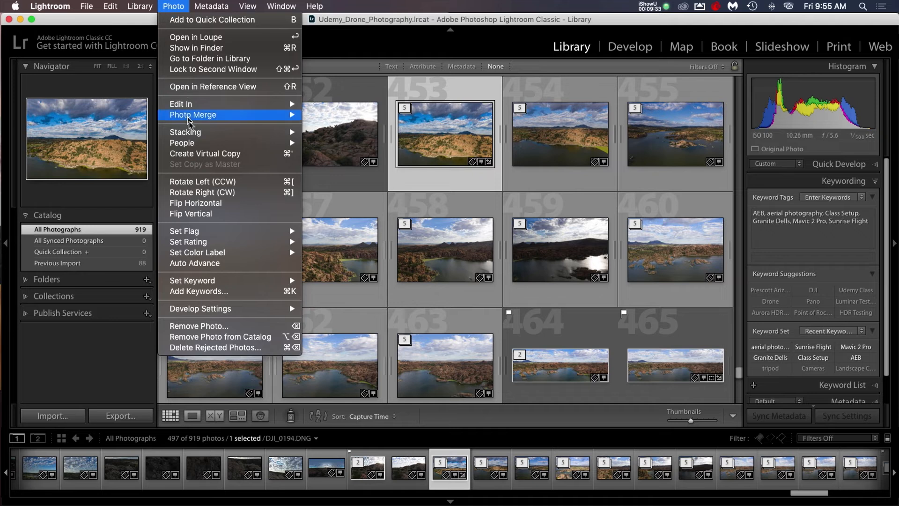
pyautogui.moveTo(193, 135)
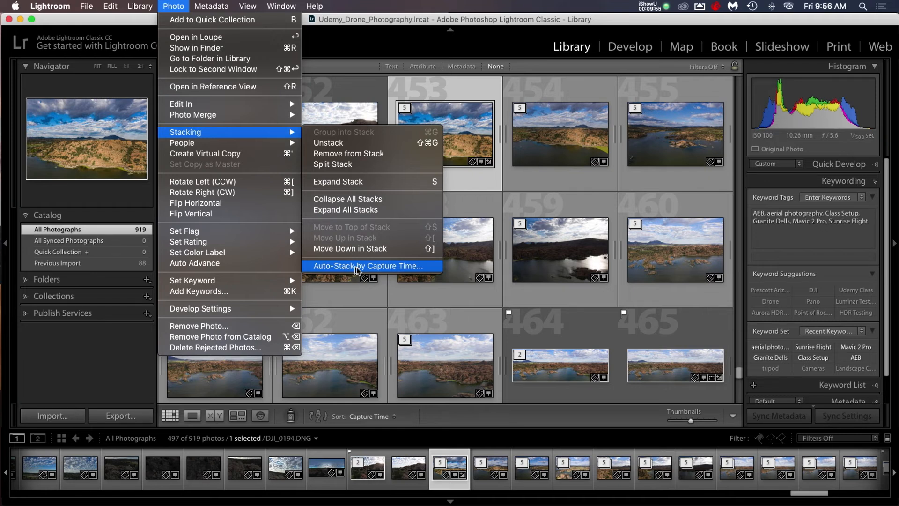
pyautogui.click(357, 269)
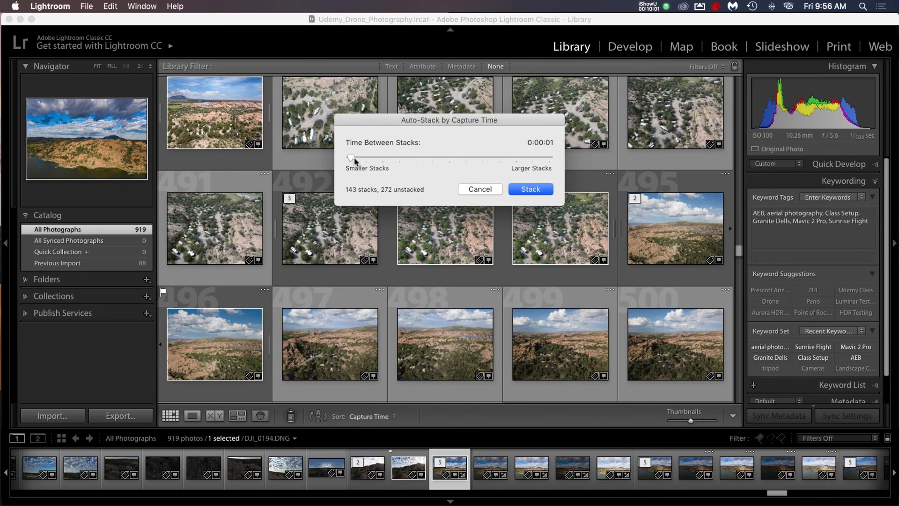
pyautogui.click(479, 189)
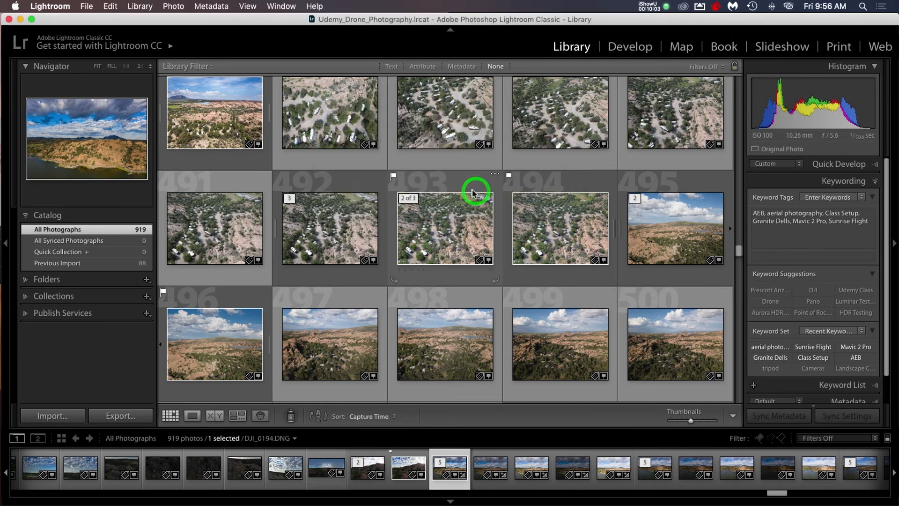
# - Return to the DJI_0194.DNG stack in the grid and briefly expand it to view its bracketed exposures
pyautogui.scroll(3, 468, 189)
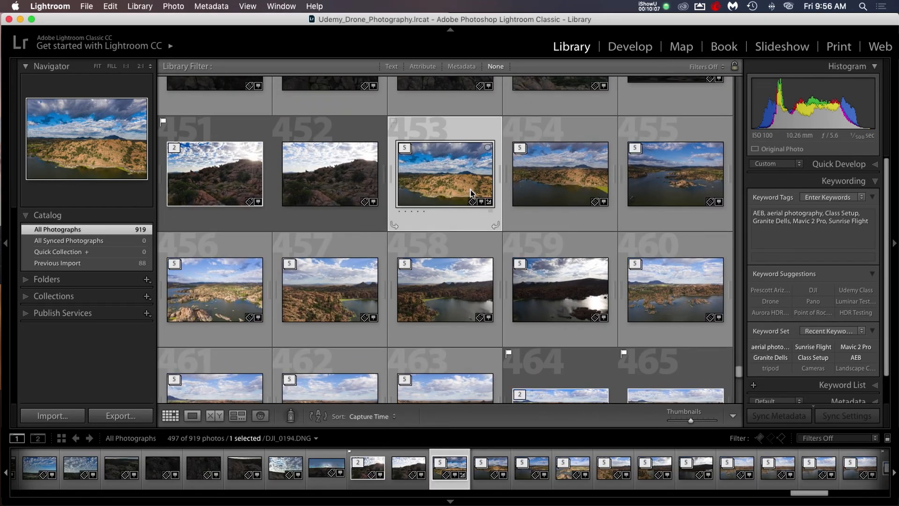
pyautogui.scroll(-1, 470, 193)
pyautogui.click(406, 114)
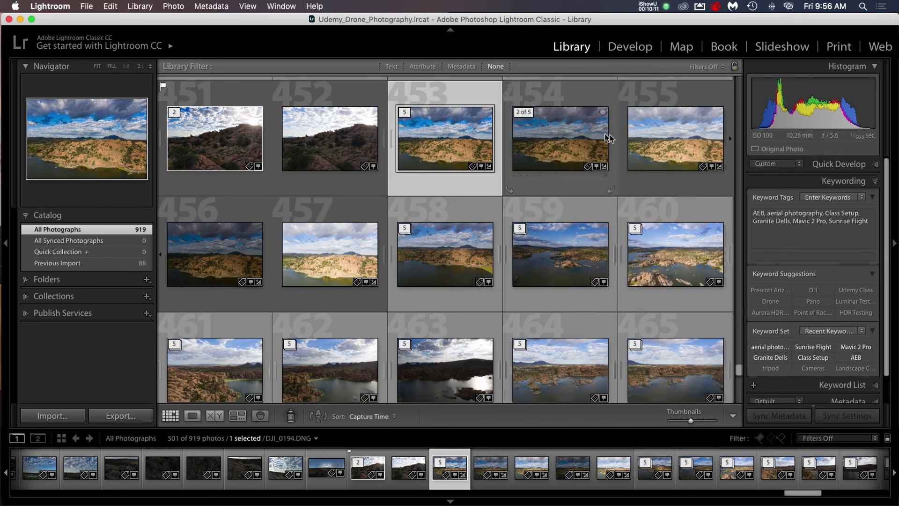
pyautogui.click(407, 114)
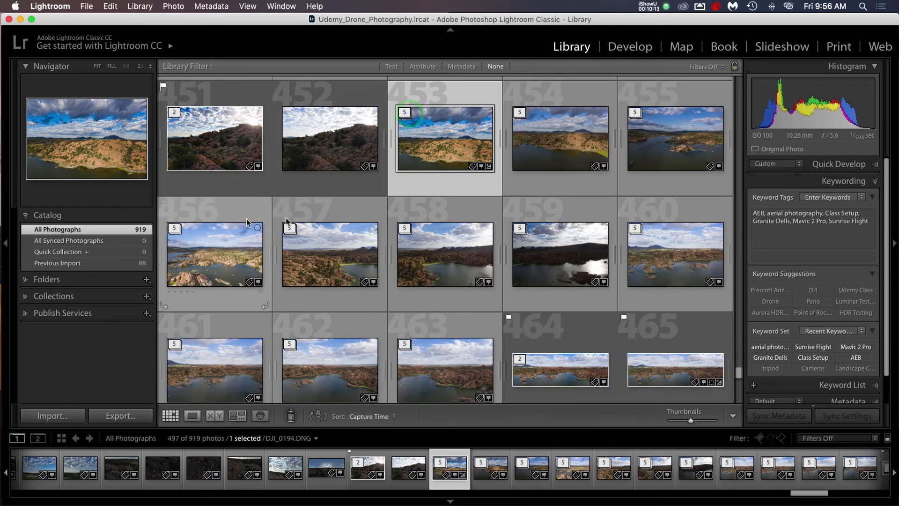
# - Look through the library grid to its last photos, examining the collapsed stacks and the displayed photo count
pyautogui.scroll(5, 395, 245)
pyautogui.scroll(10, 396, 245)
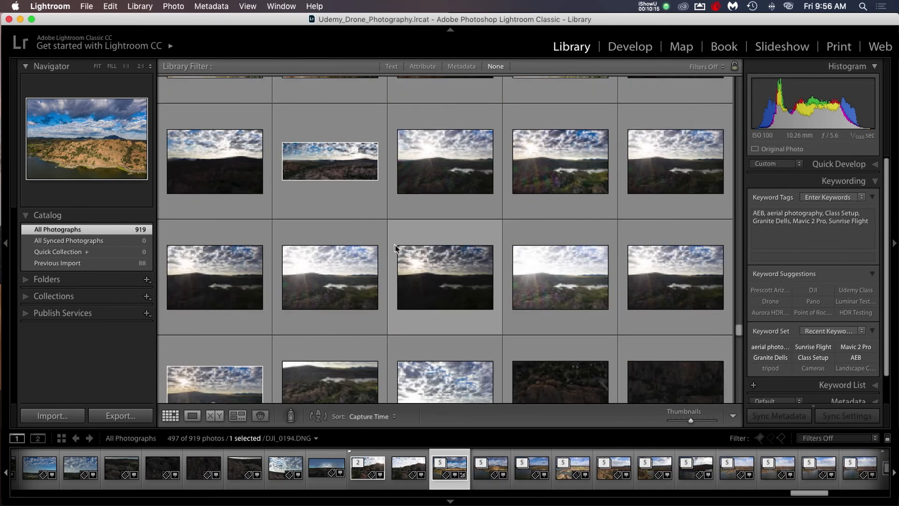
pyautogui.scroll(20, 395, 246)
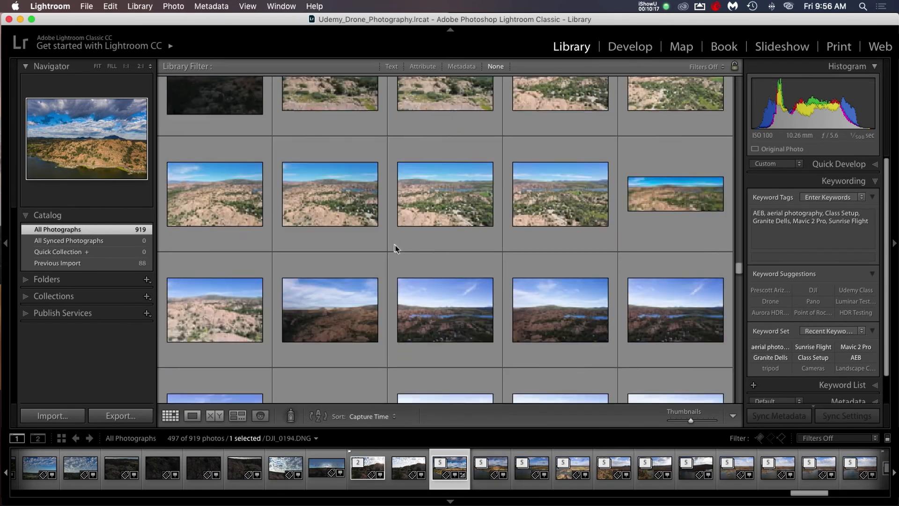
pyautogui.scroll(10, 395, 246)
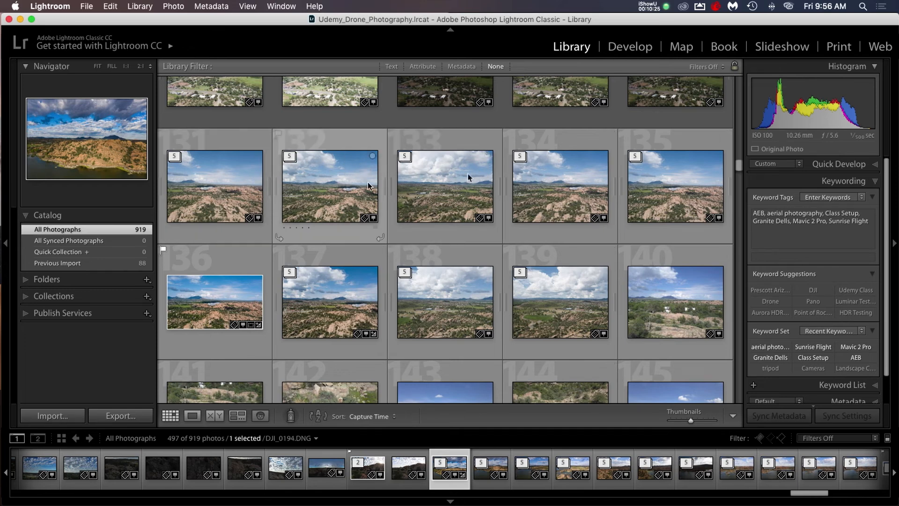
pyautogui.scroll(-15, 469, 177)
pyautogui.scroll(-20, 572, 173)
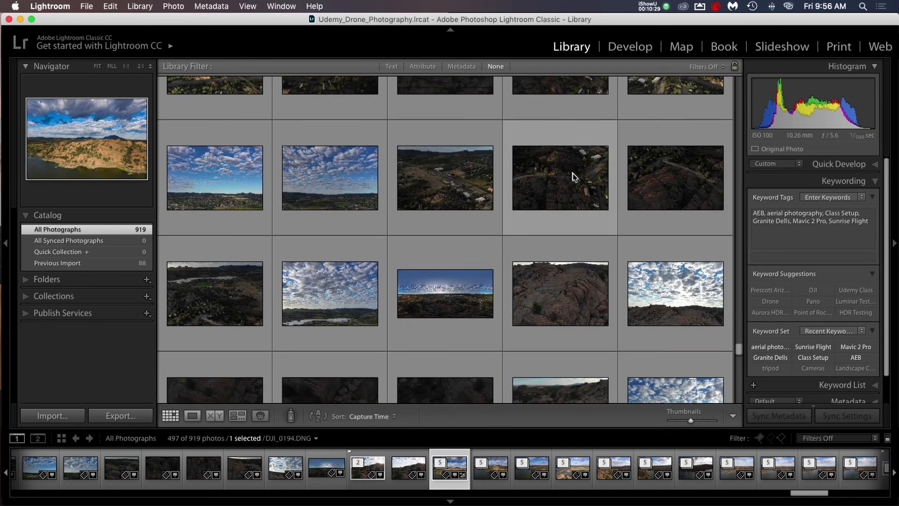
pyautogui.scroll(-12, 572, 172)
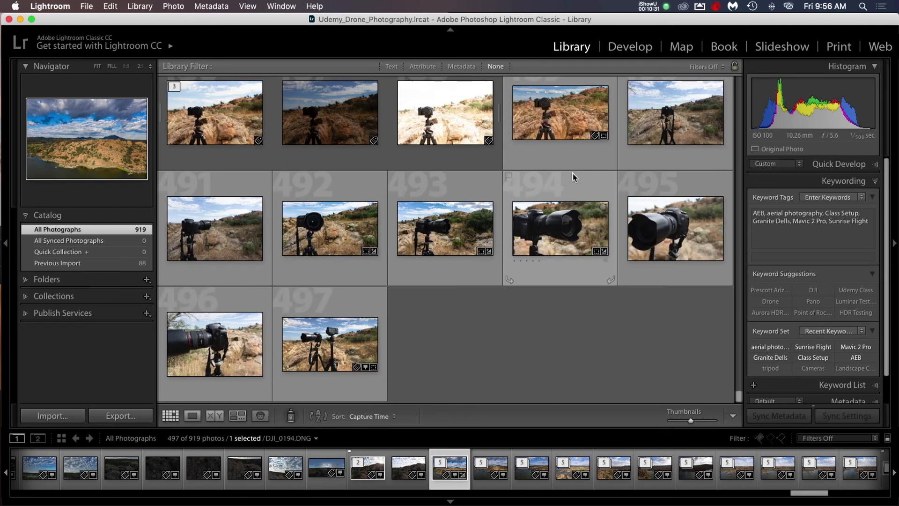
pyautogui.click(161, 449)
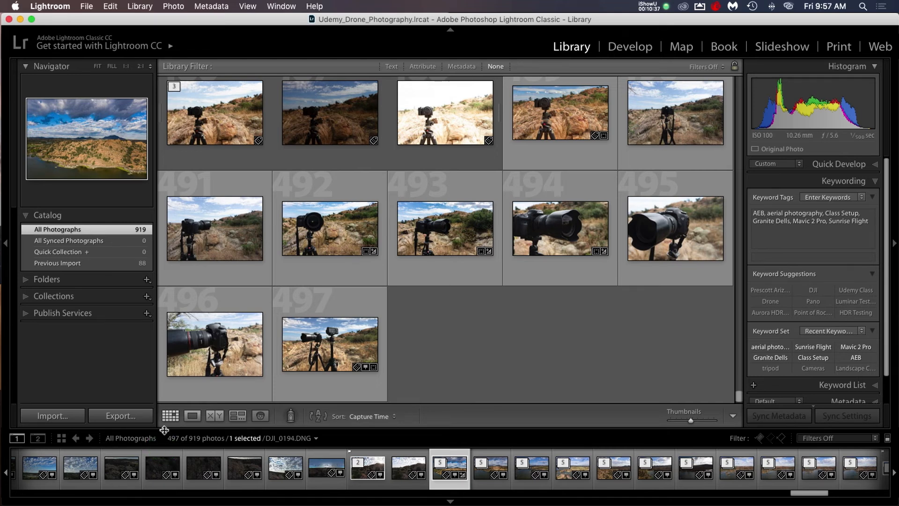
pyautogui.click(163, 432)
pyautogui.scroll(10, 650, 364)
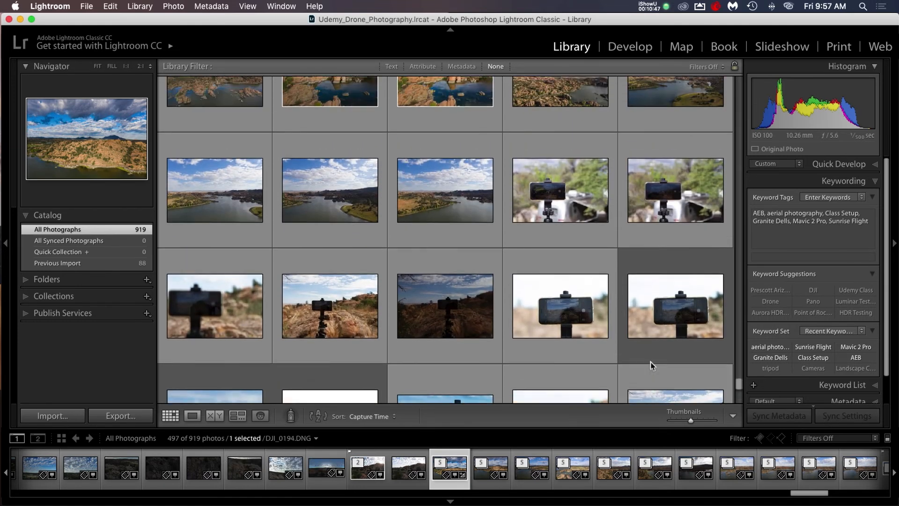
pyautogui.scroll(8, 651, 364)
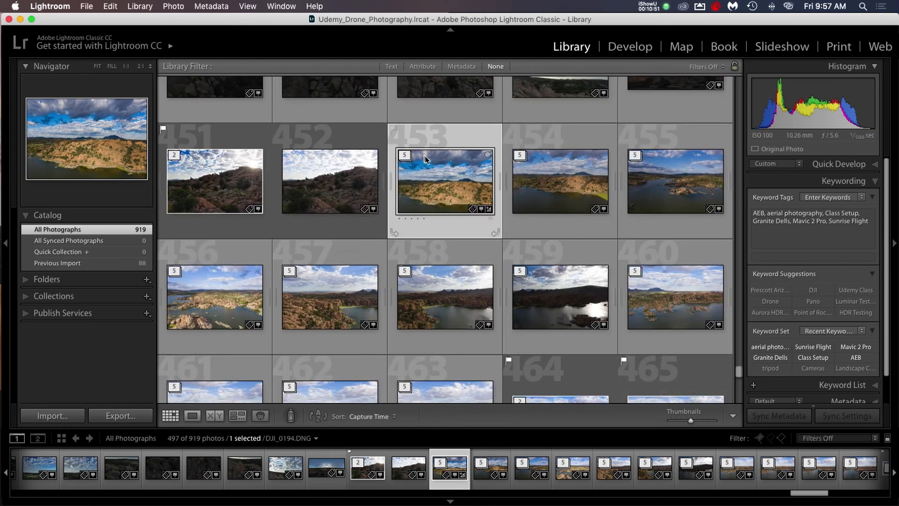
pyautogui.scroll(-5, 426, 161)
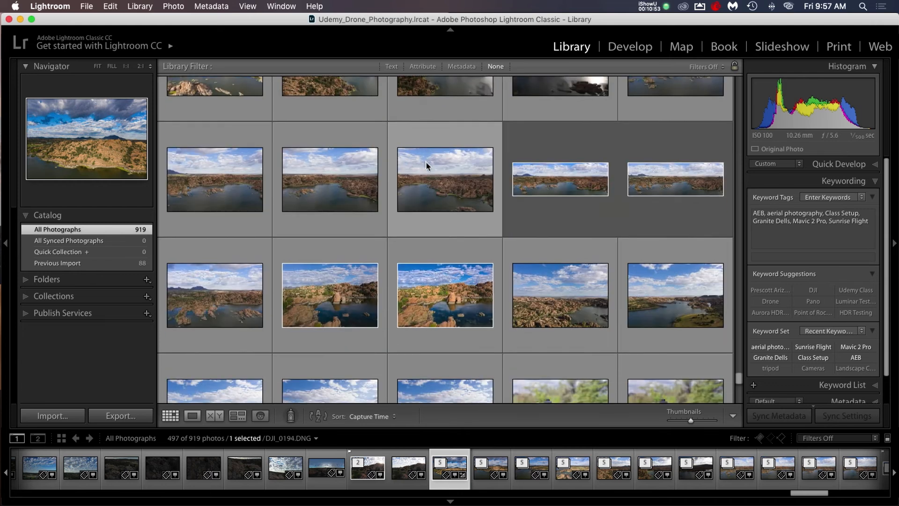
pyautogui.scroll(-5, 426, 161)
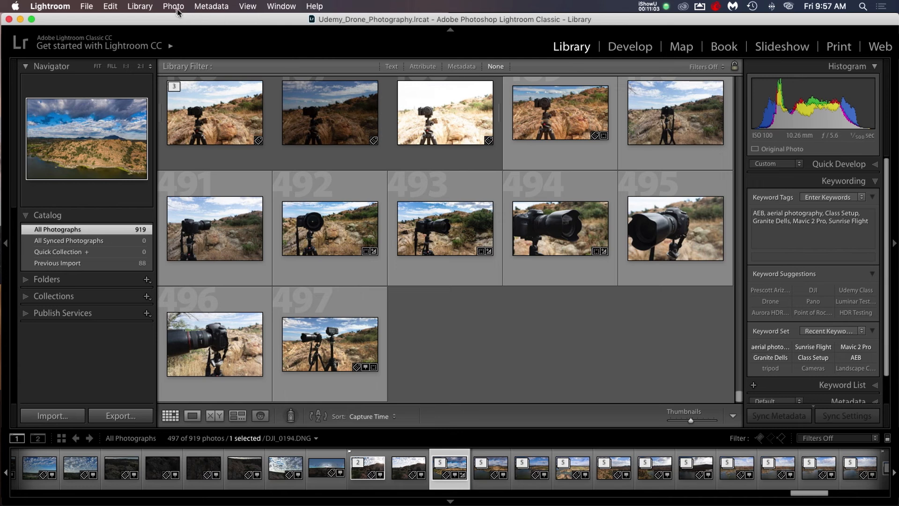
# - Select the first photo of the three-photo tripod camera stack and review its Stacking commands without applying any
pyautogui.click(208, 109)
pyautogui.rightClick(209, 121)
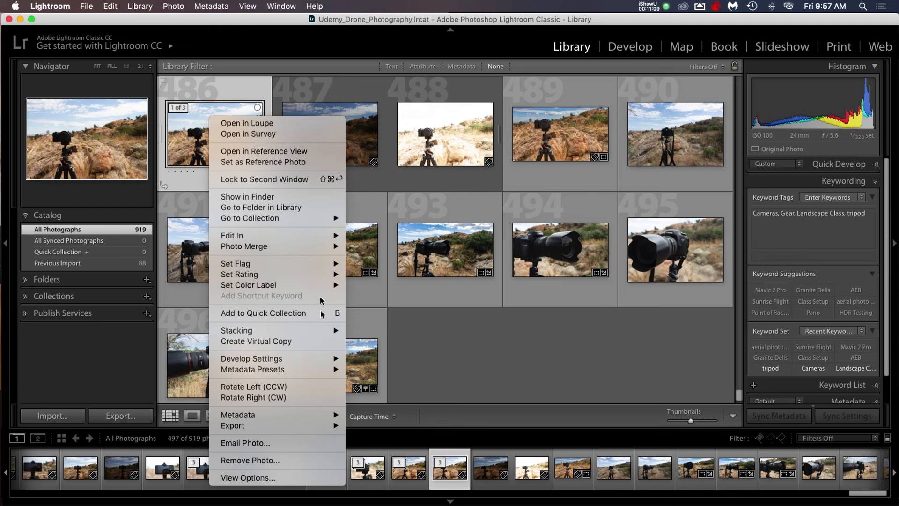
pyautogui.moveTo(318, 330)
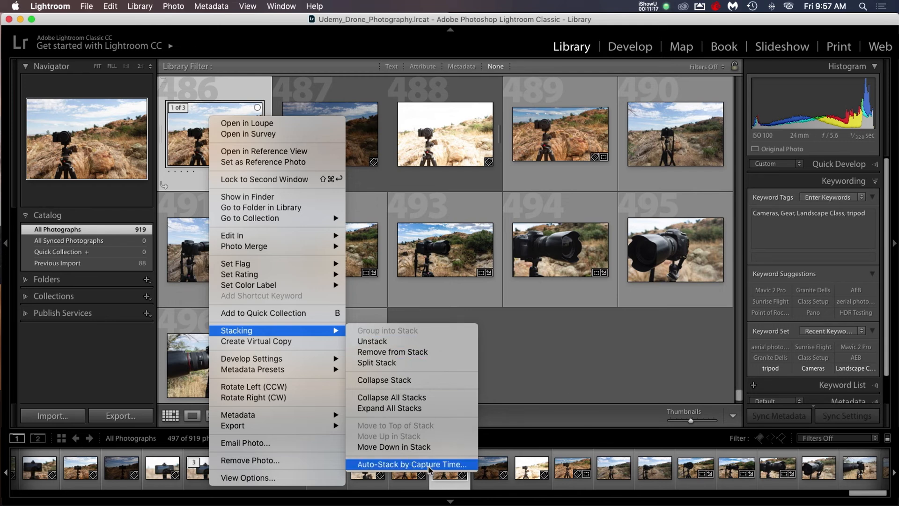
pyautogui.click(537, 369)
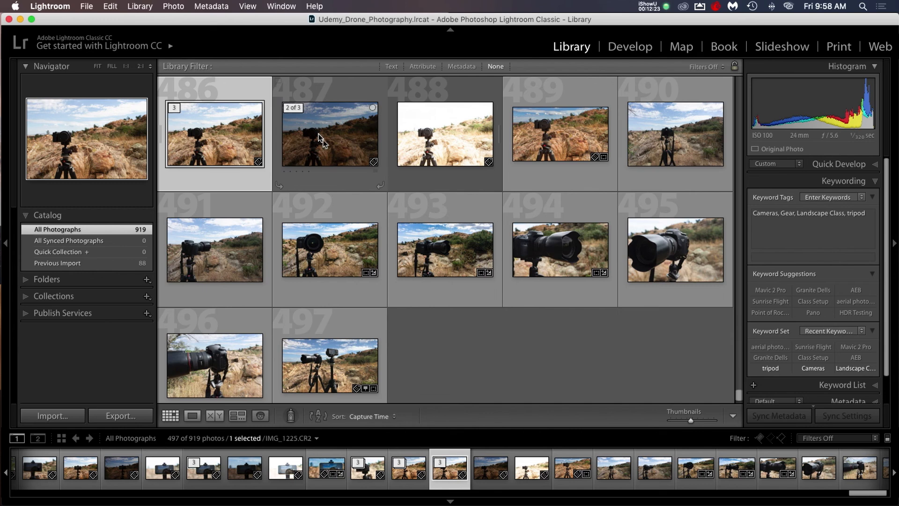
# - Collapse the expanded two-photo stack of the shaded rocky hillside under the bright cloudy sky
pyautogui.scroll(10, 331, 171)
pyautogui.scroll(15, 330, 171)
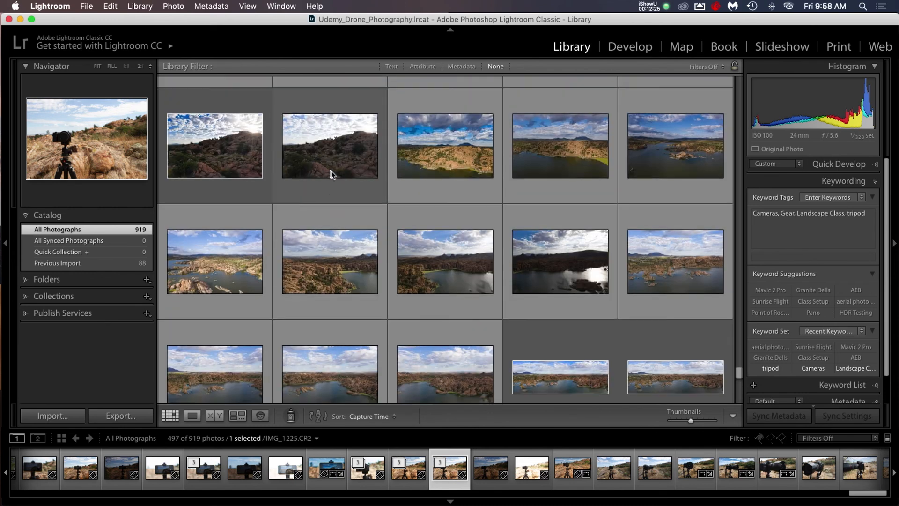
pyautogui.scroll(-10, 331, 172)
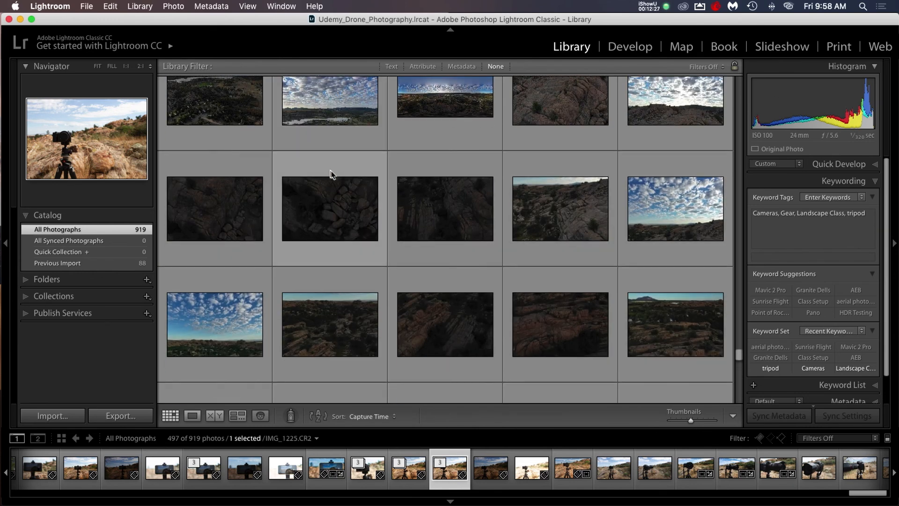
pyautogui.scroll(-2, 330, 171)
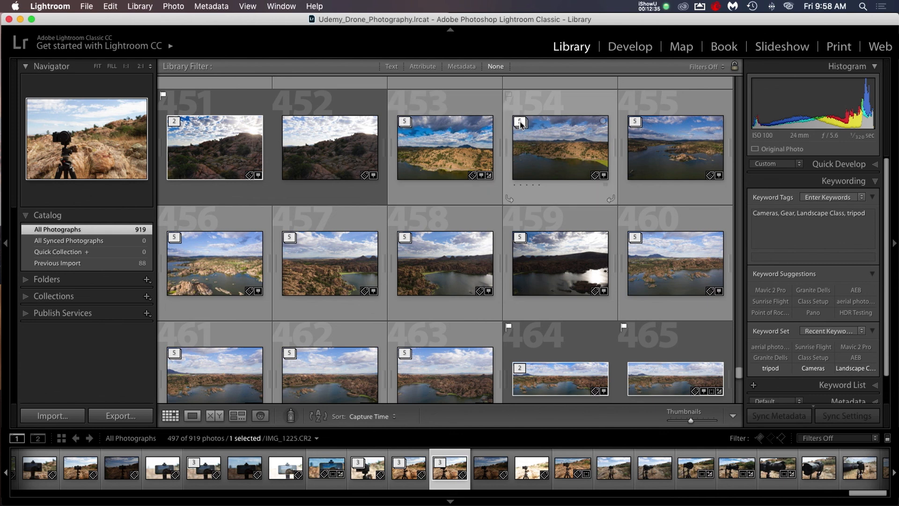
pyautogui.click(178, 123)
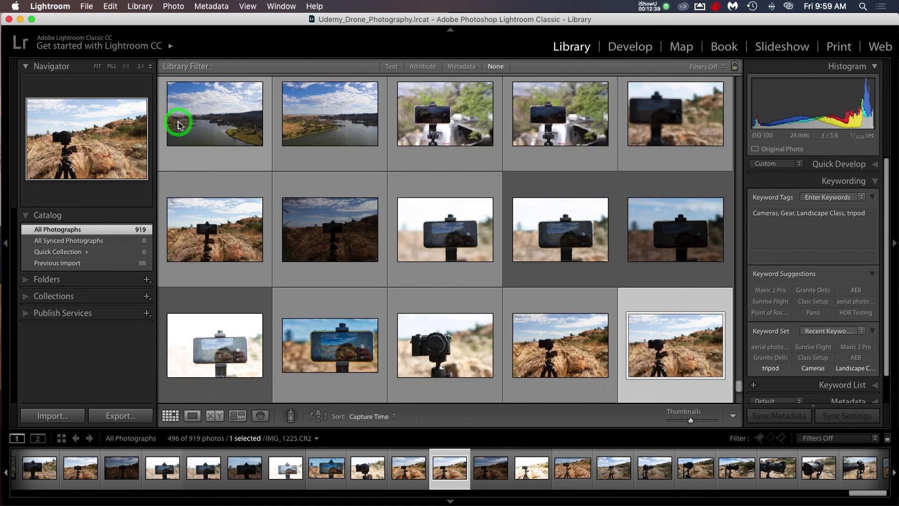
pyautogui.scroll(10, 343, 186)
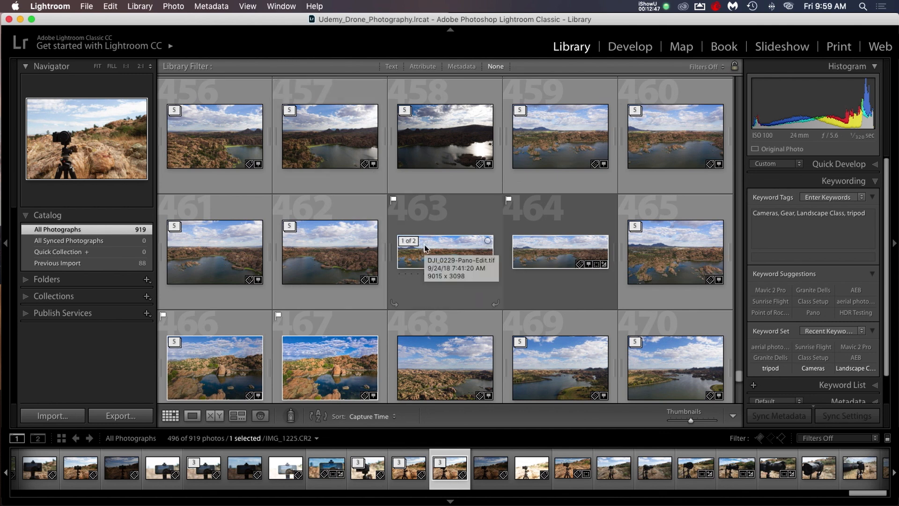
pyautogui.scroll(4, 425, 248)
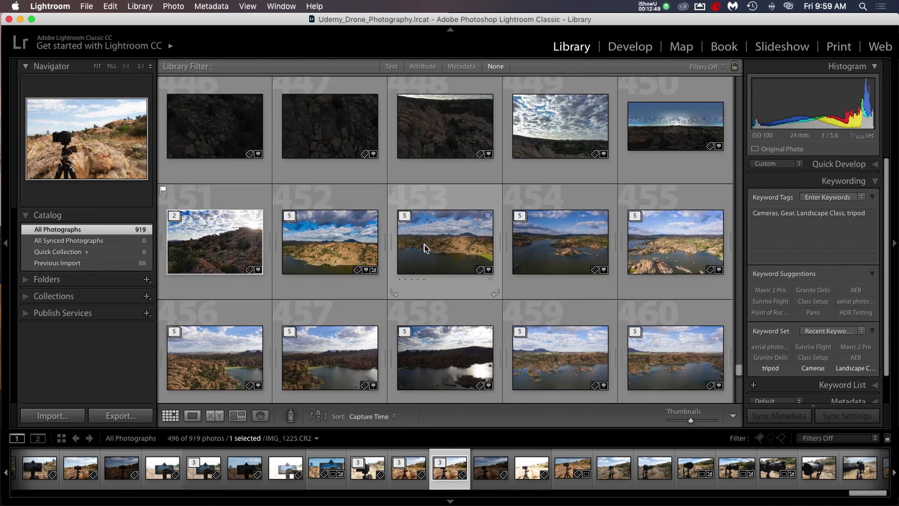